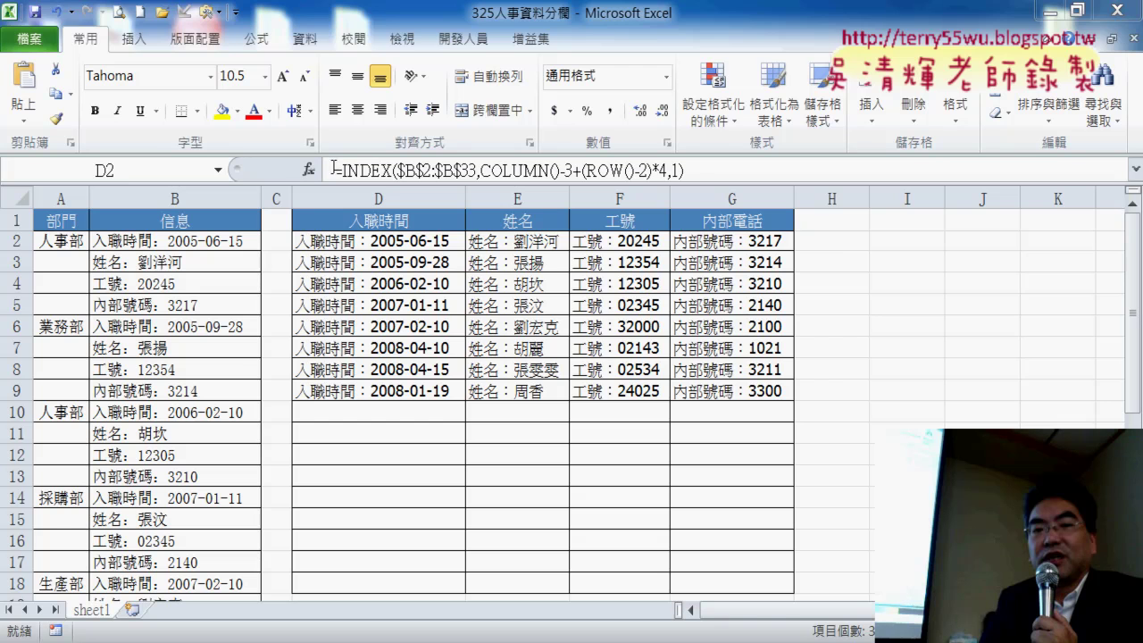
Select the D2:G9 table and highlight the INDEX(...) expression in D2's formula
key(ctrl+shift+Down)
key(ctrl+shift+Right)
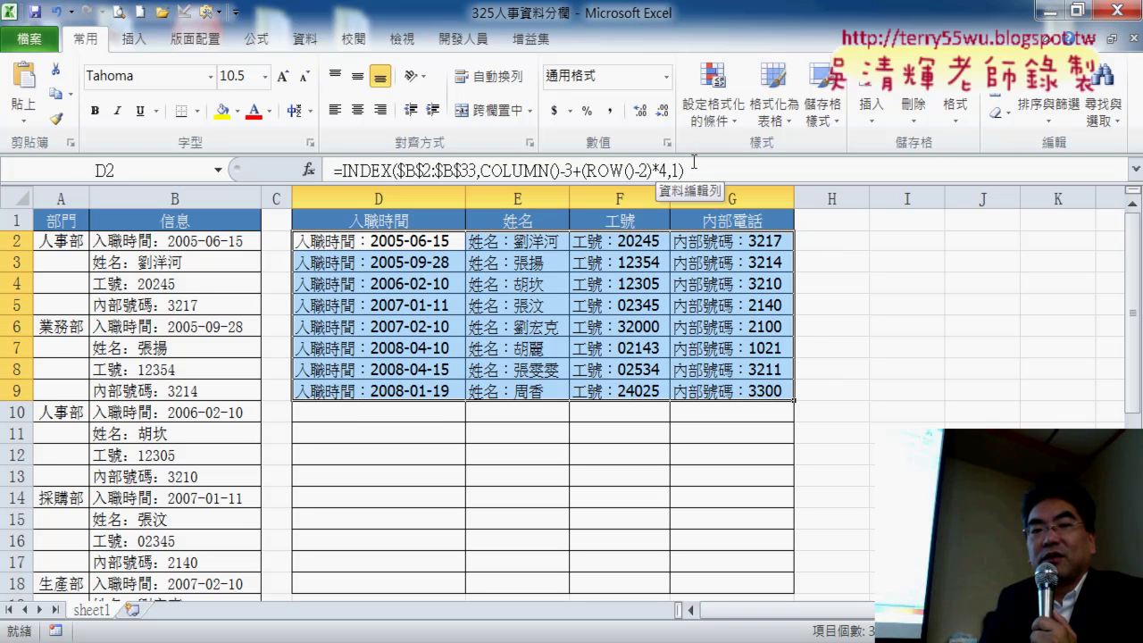
drag(685, 167, 346, 168)
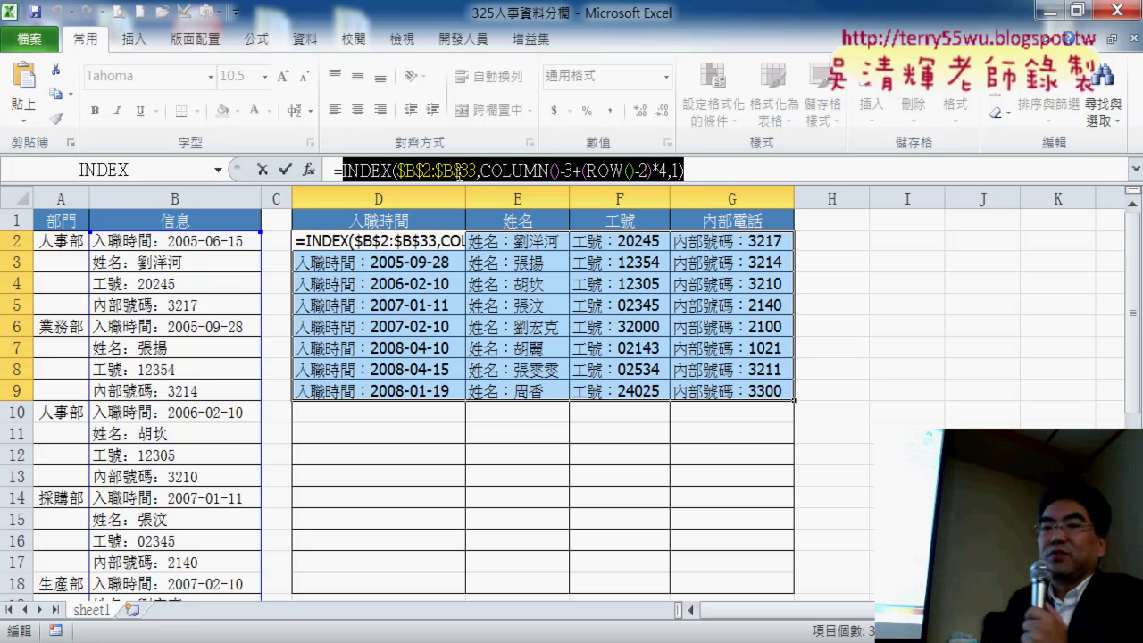
Cut the INDEX expression out of D2's formula, leaving only the equals sign
right_click(529, 175)
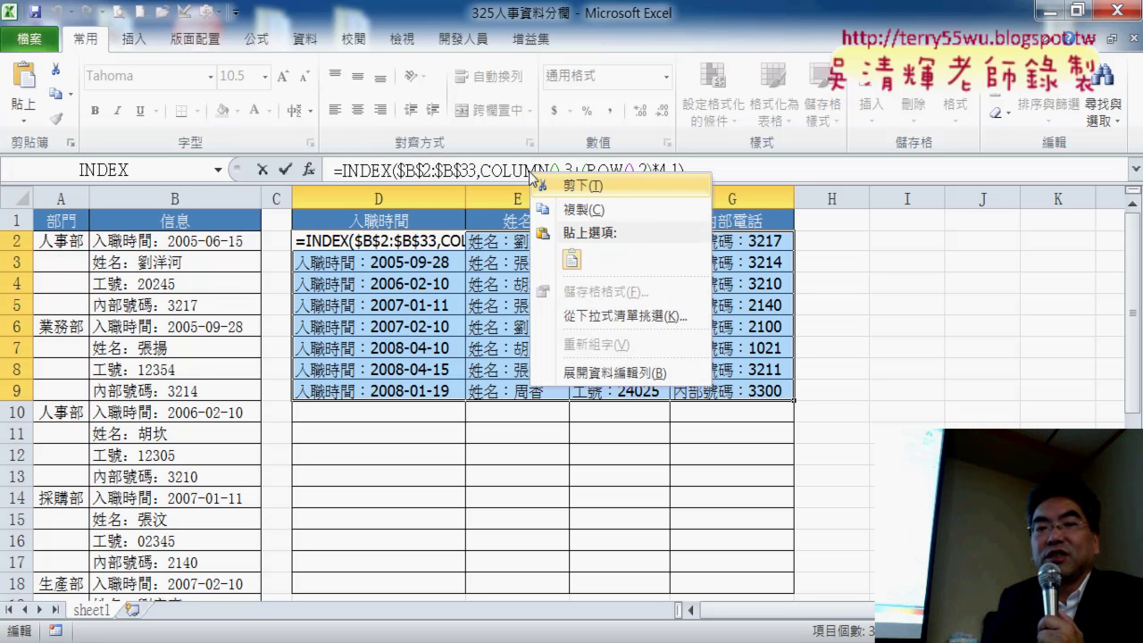
click(554, 186)
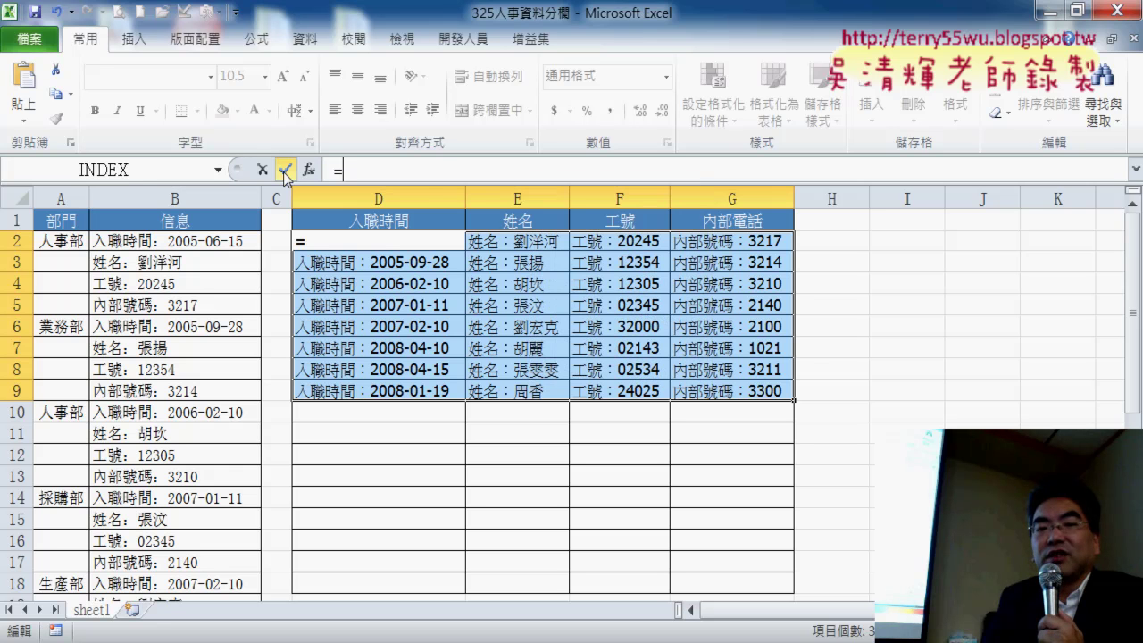
click(263, 171)
click(343, 243)
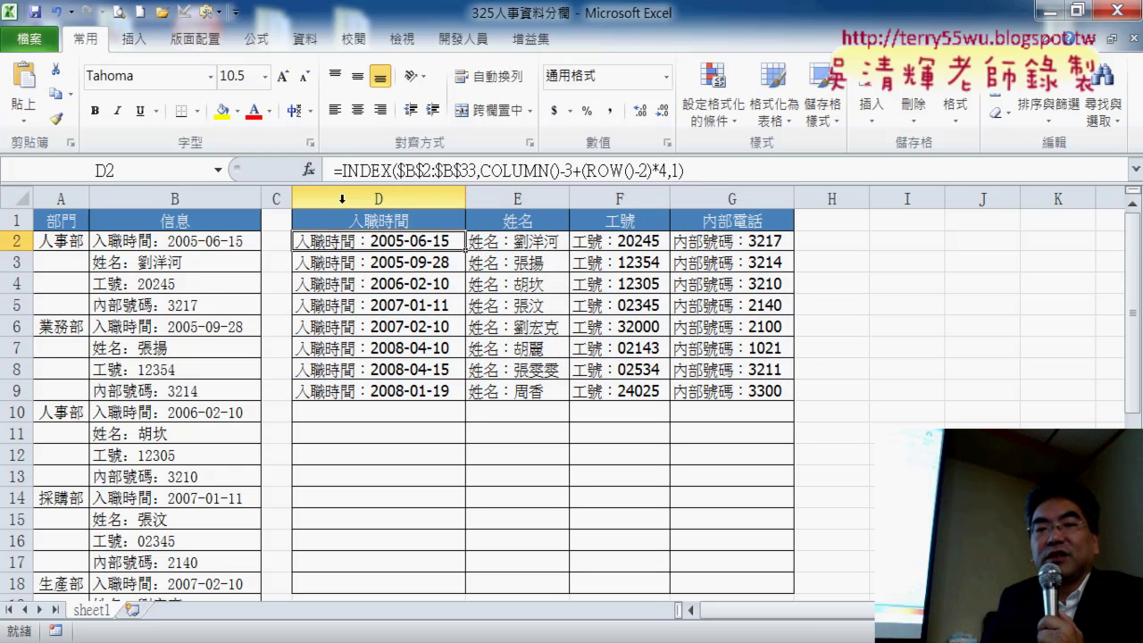
drag(342, 170, 600, 166)
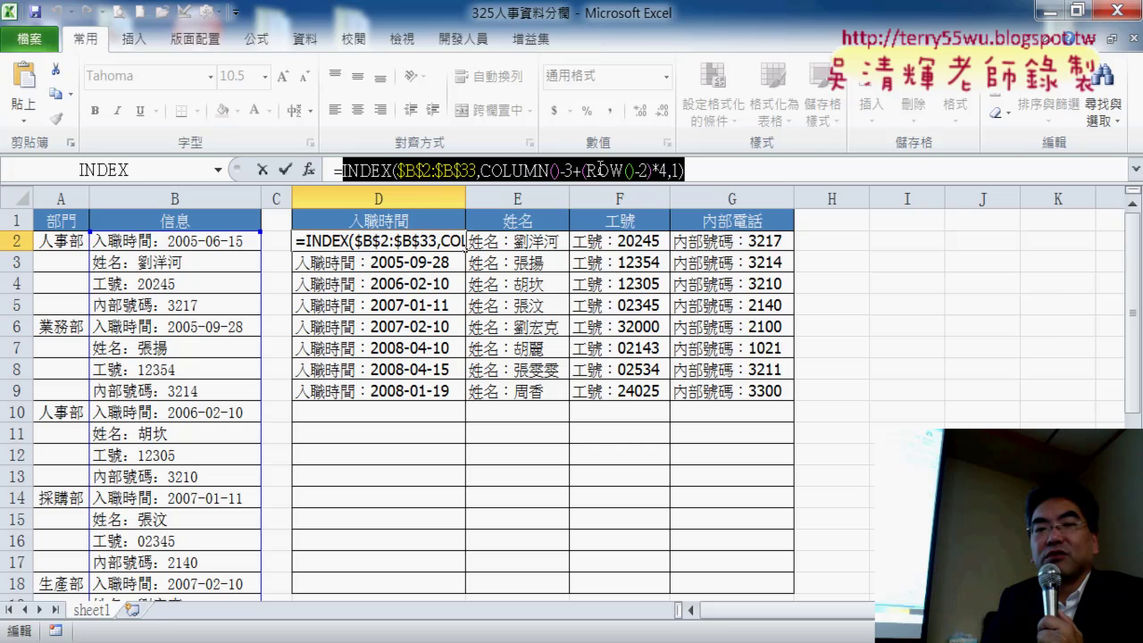
right_click(600, 166)
click(625, 186)
Insert MID from the 文字 (Text) category and paste the INDEX expression as its Text argument
click(308, 169)
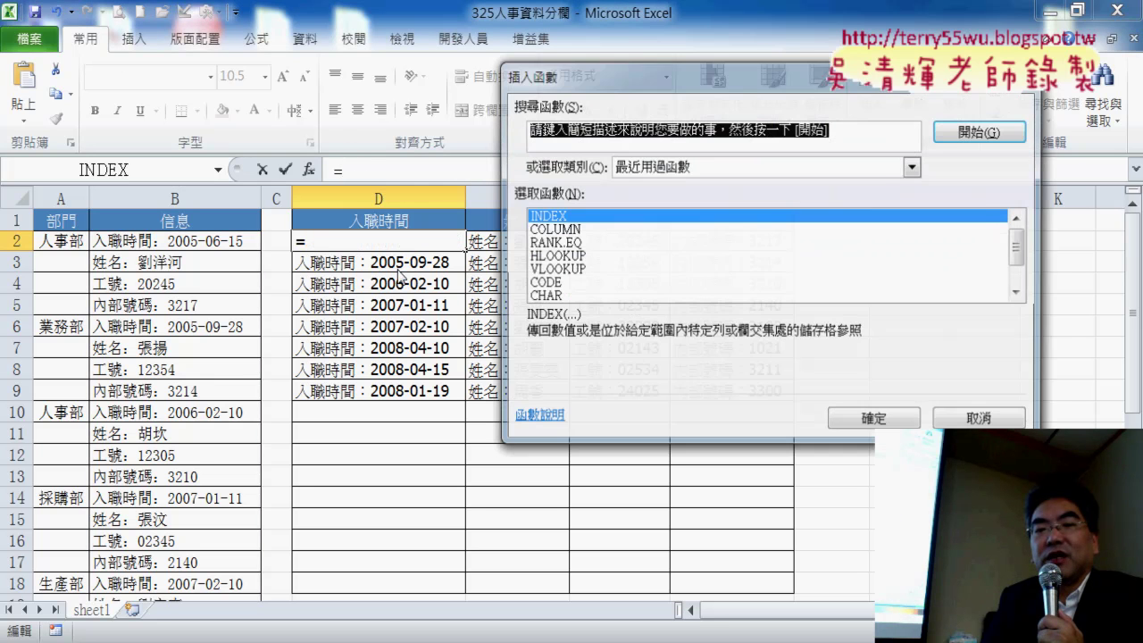
click(744, 167)
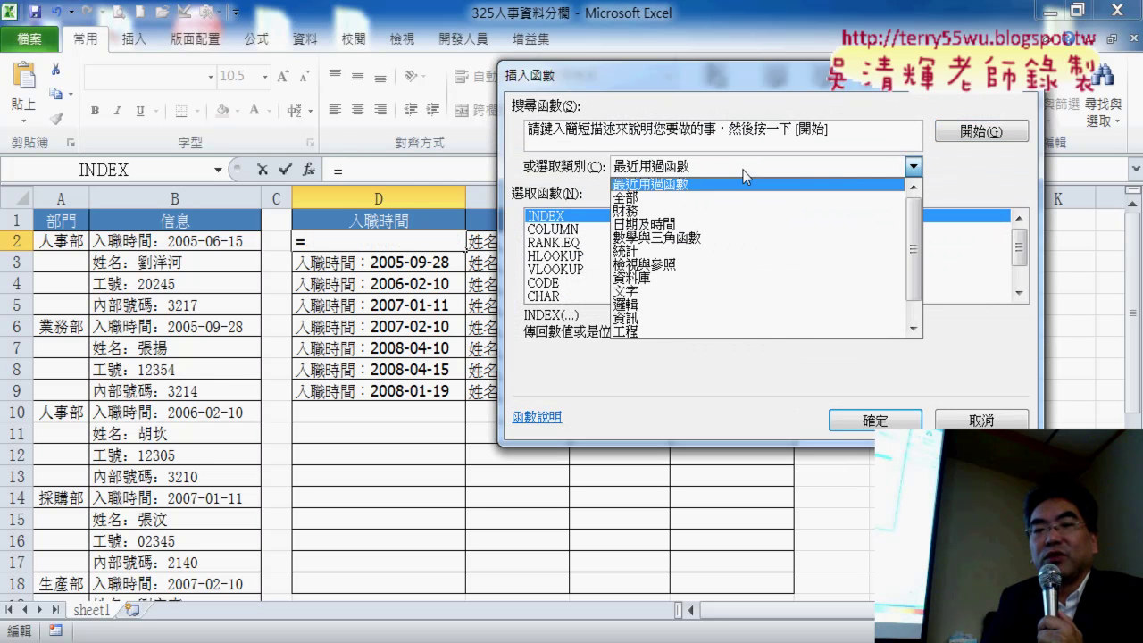
click(737, 294)
mouse_move(1018, 239)
mouse_down()
mouse_move(1018, 282)
mouse_move(1018, 256)
mouse_up()
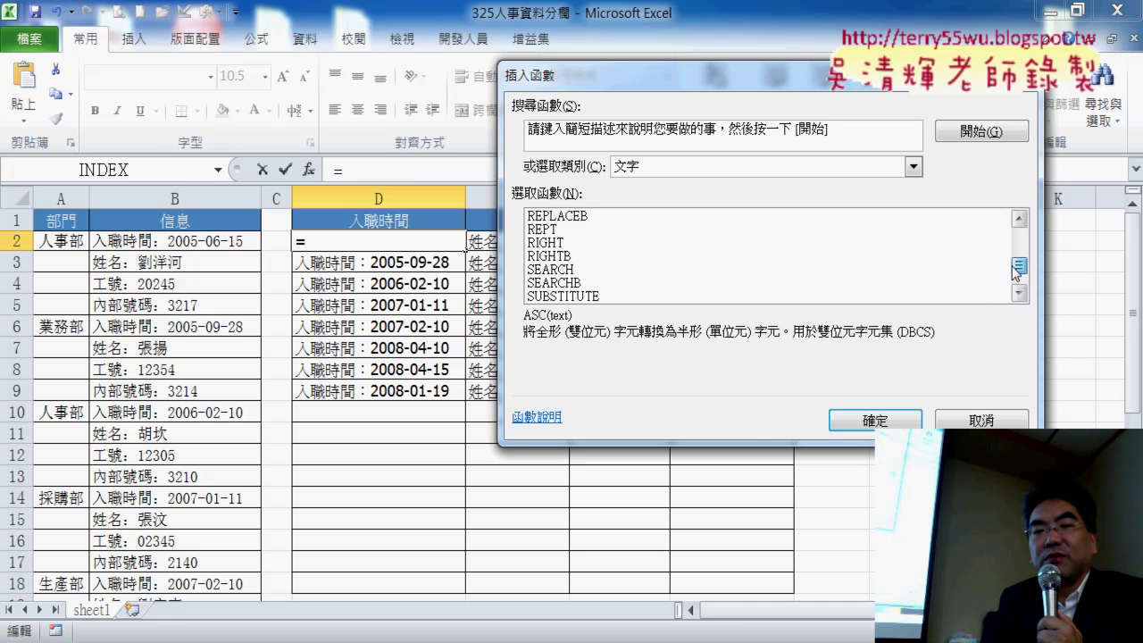
double_click(747, 255)
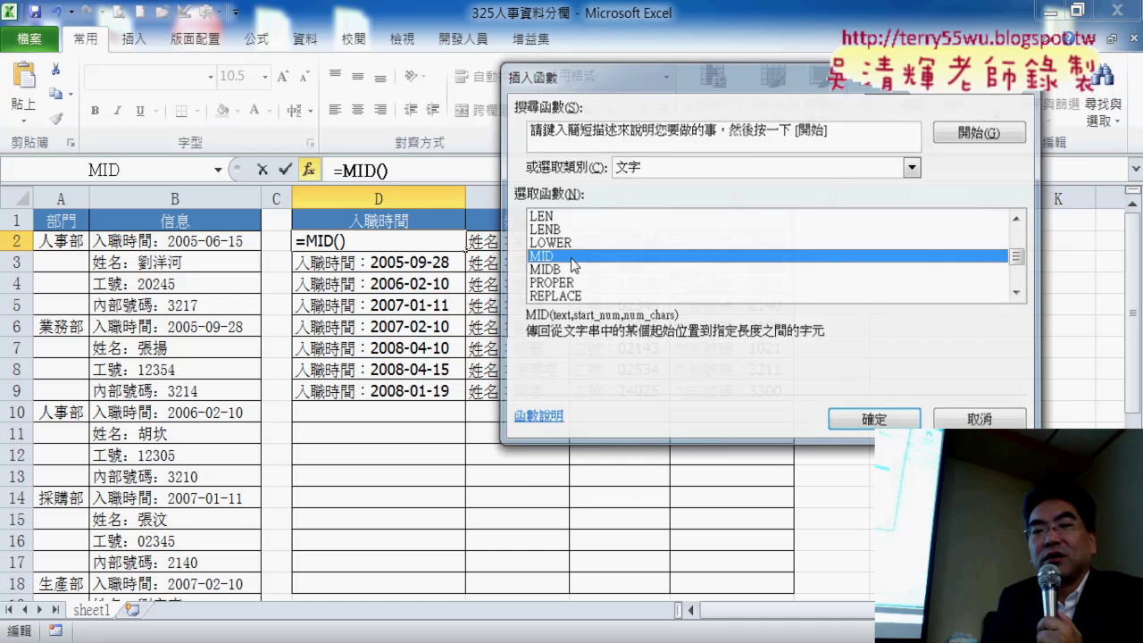
right_click(614, 164)
click(677, 181)
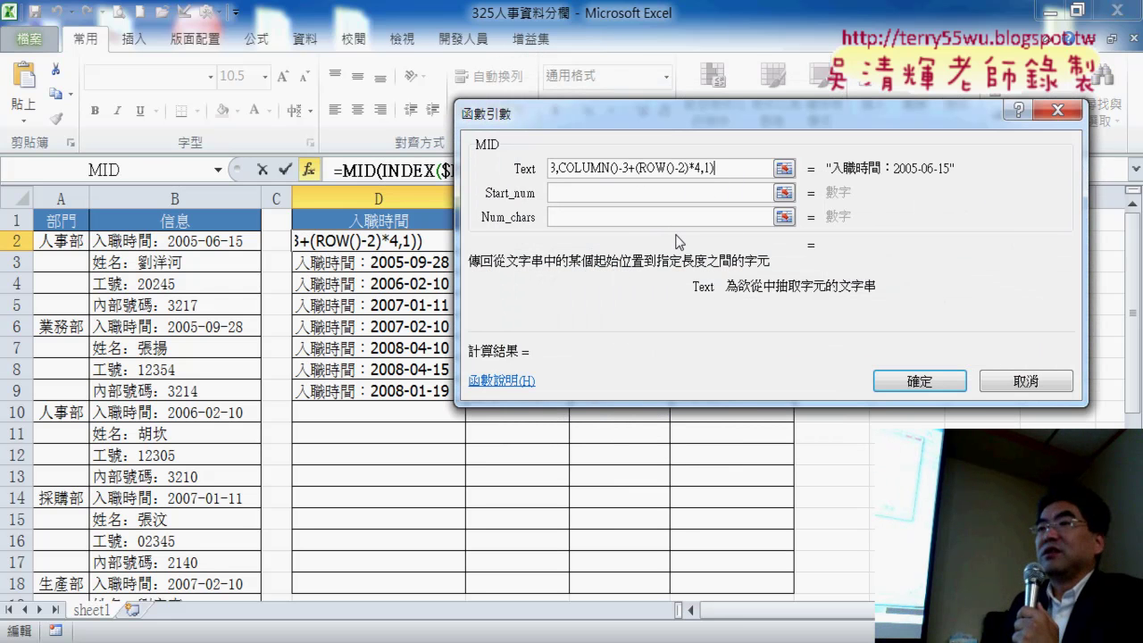
Set MID's Start_num to len(D1)+2, which evaluates to 6
drag(771, 108, 686, 385)
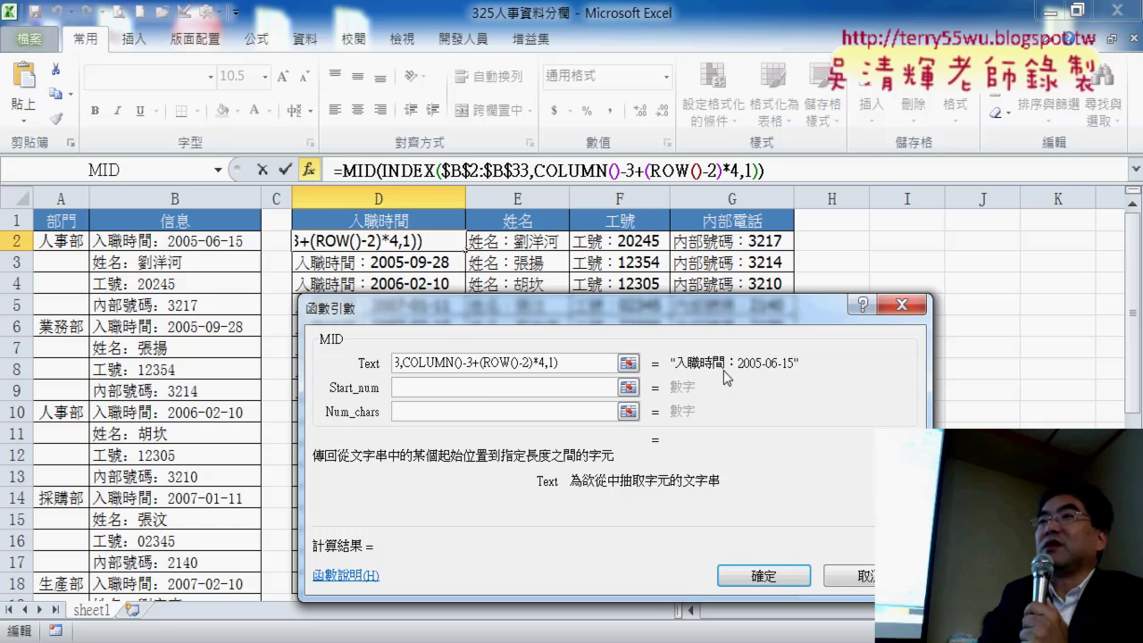
click(472, 386)
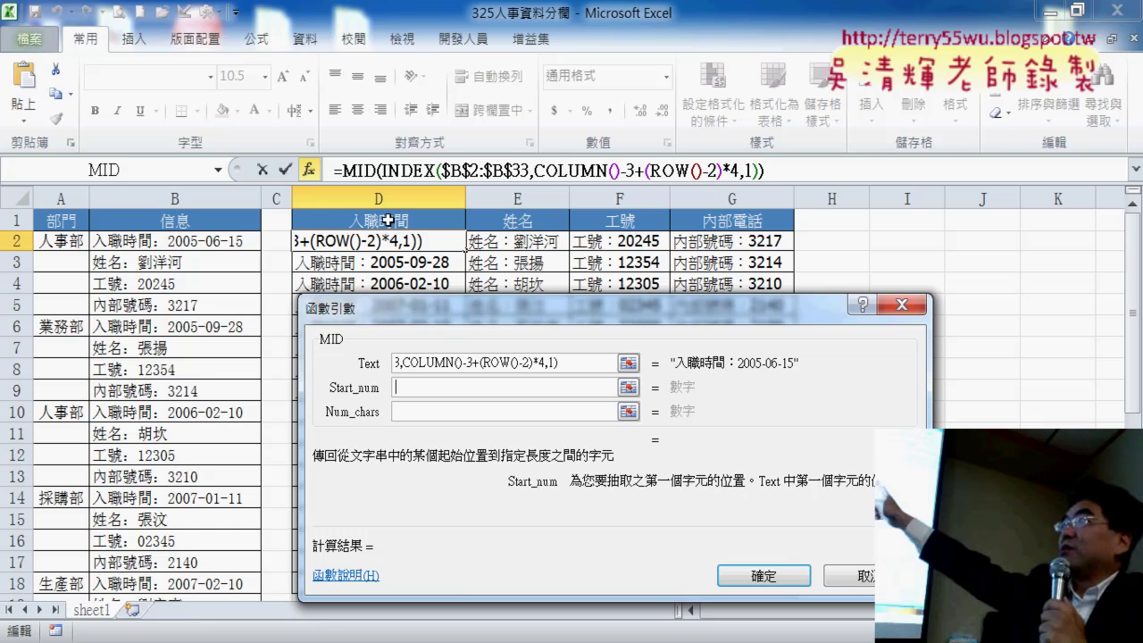
text(1)
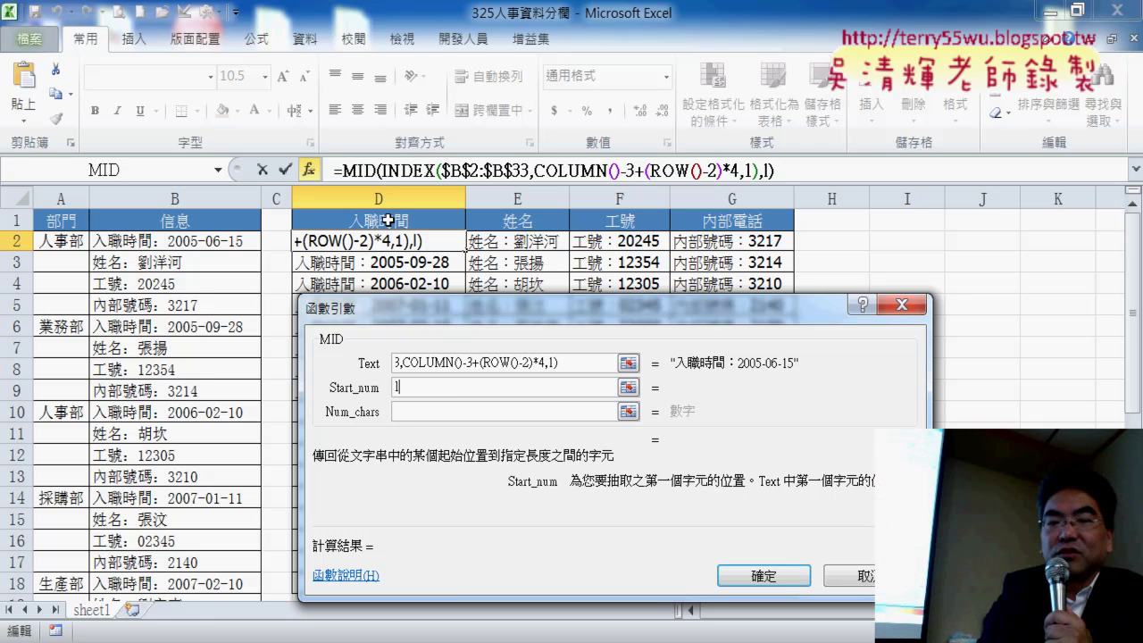
text(en)
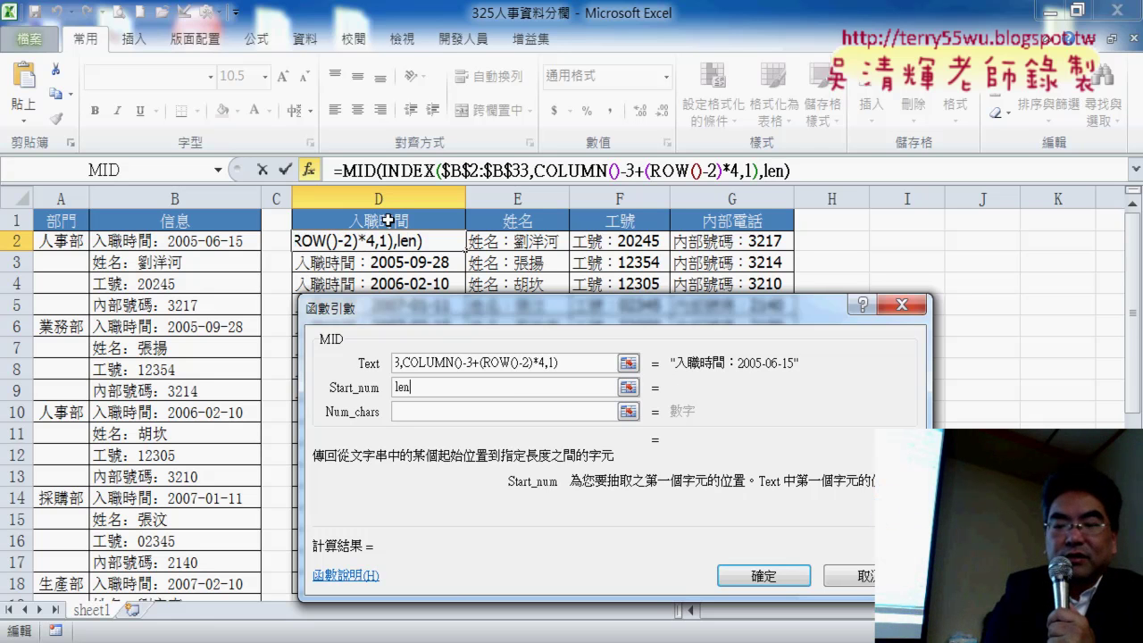
text(()
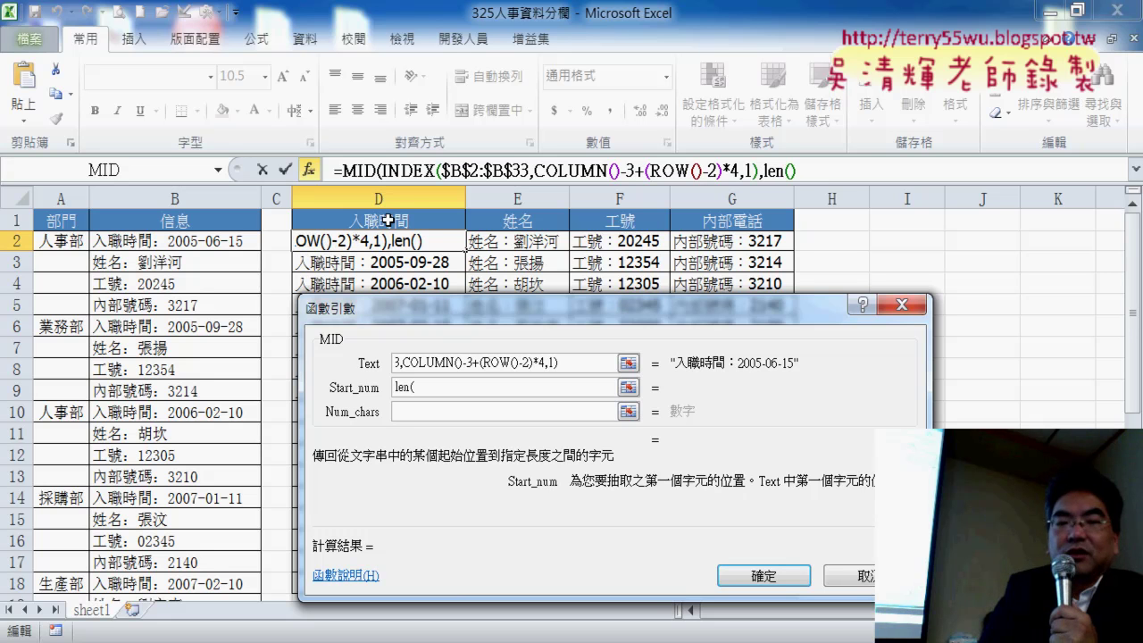
click(390, 220)
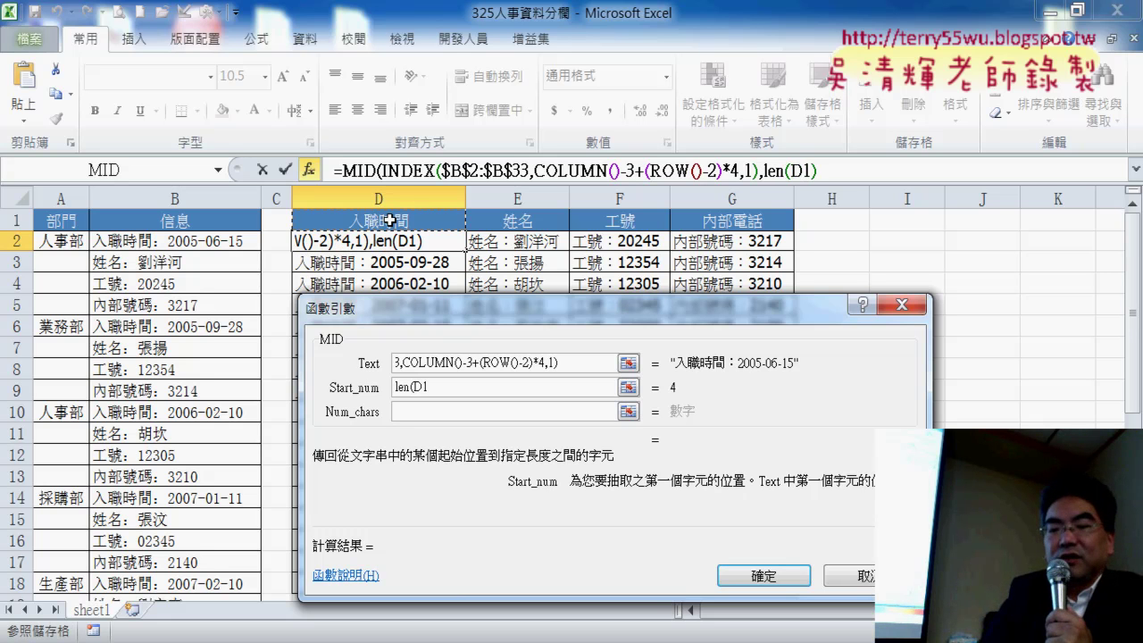
text())
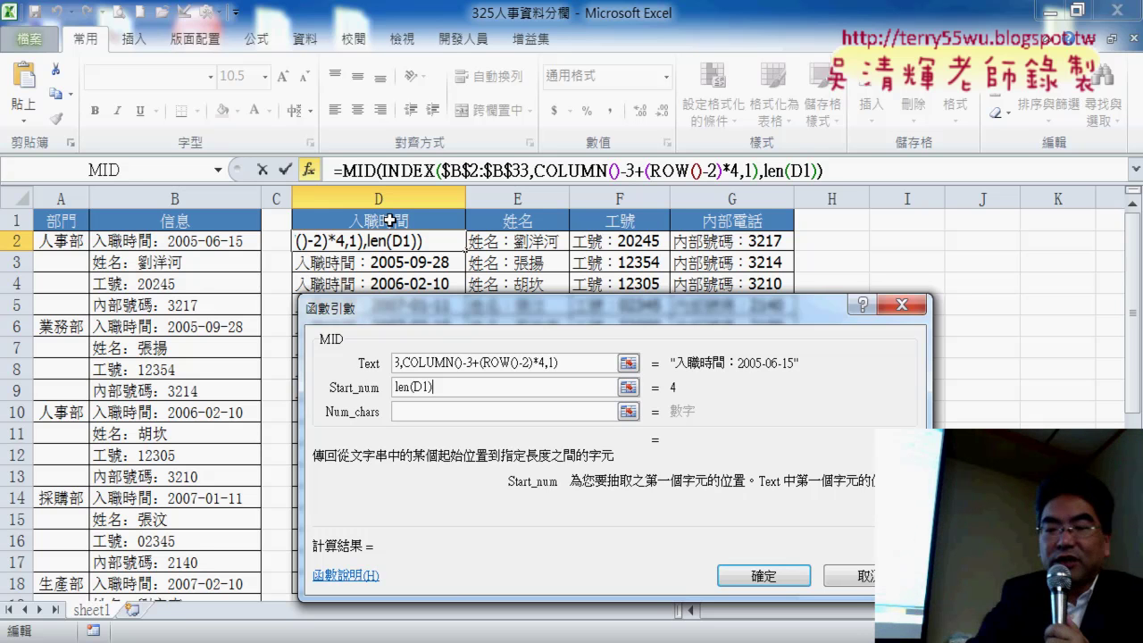
text(+)
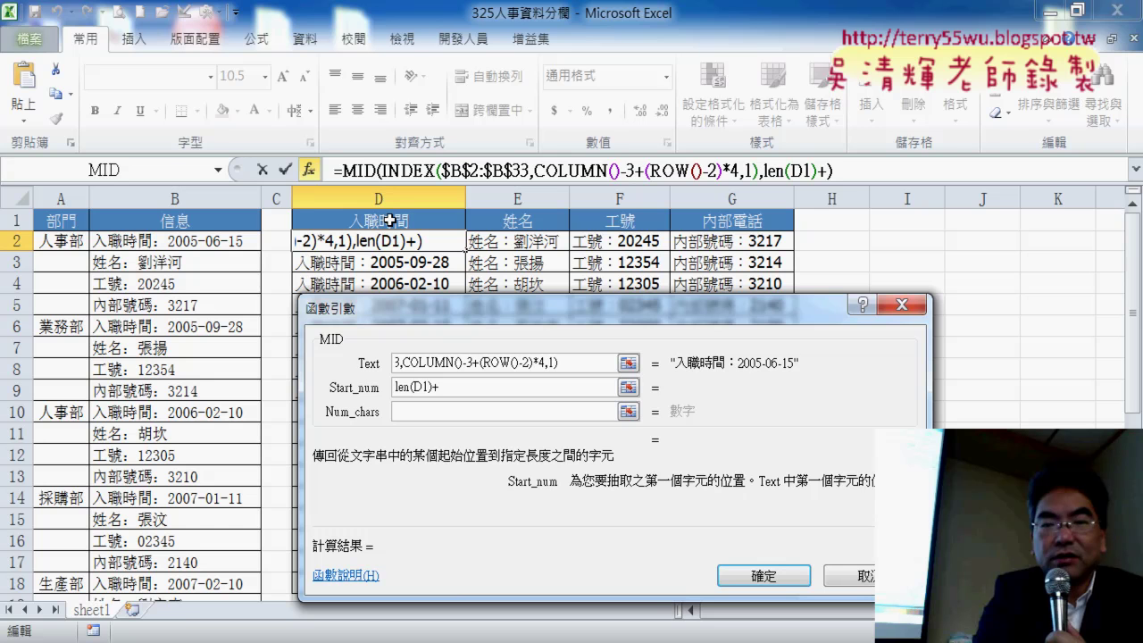
text(2)
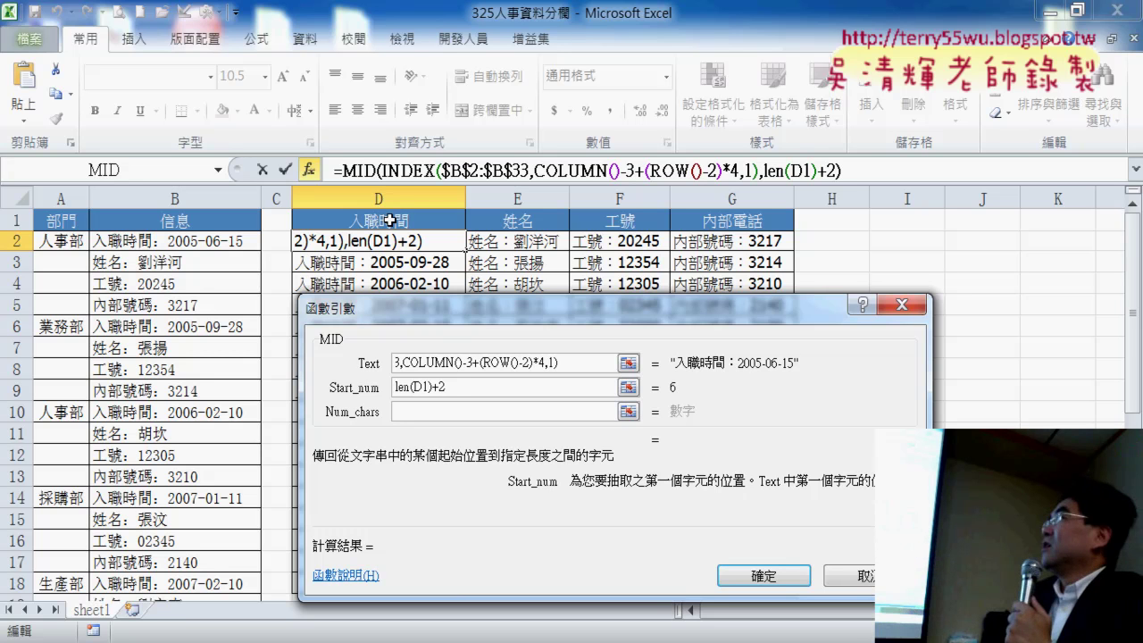
Set MID's Num_chars to 99, previewing 2005-06-15 for D2
key(Tab)
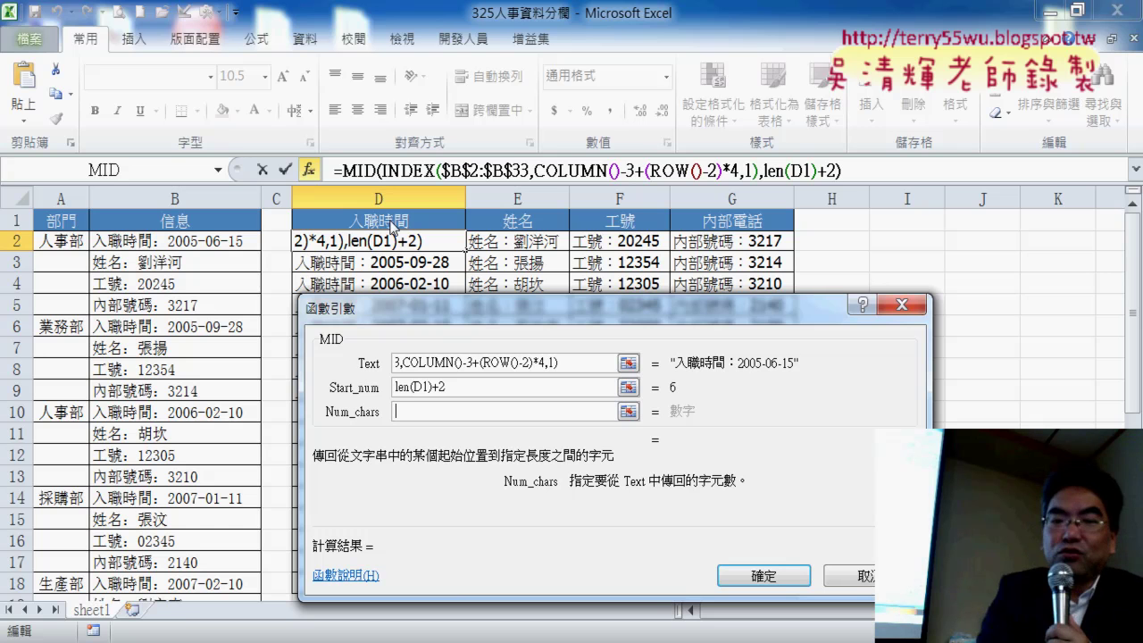
text(99)
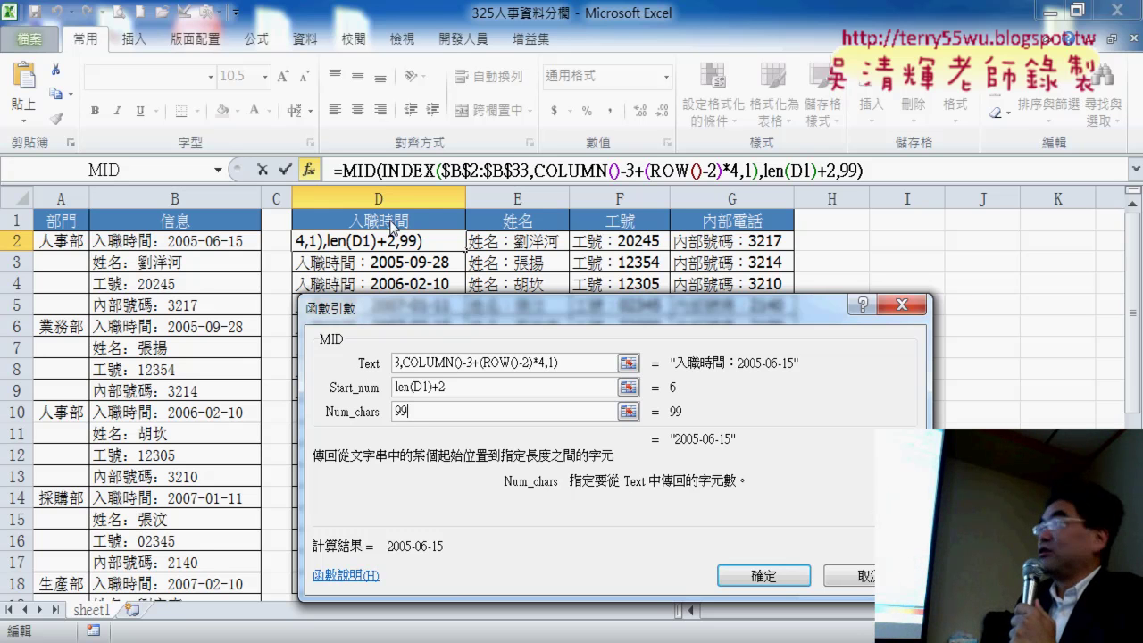
text(9)
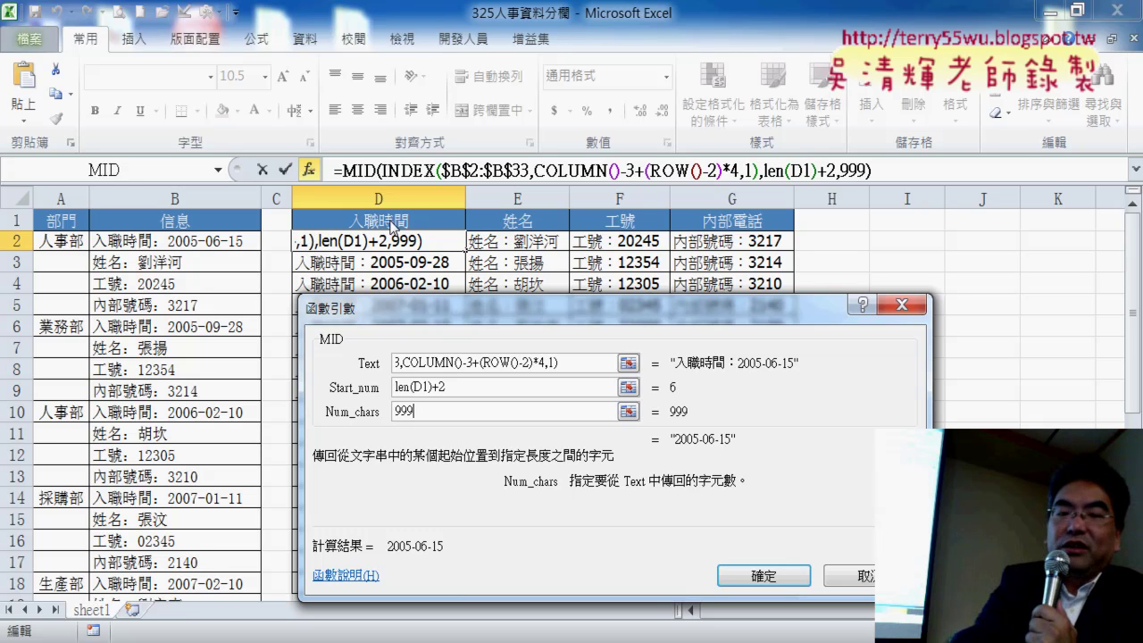
key(BackSpace)
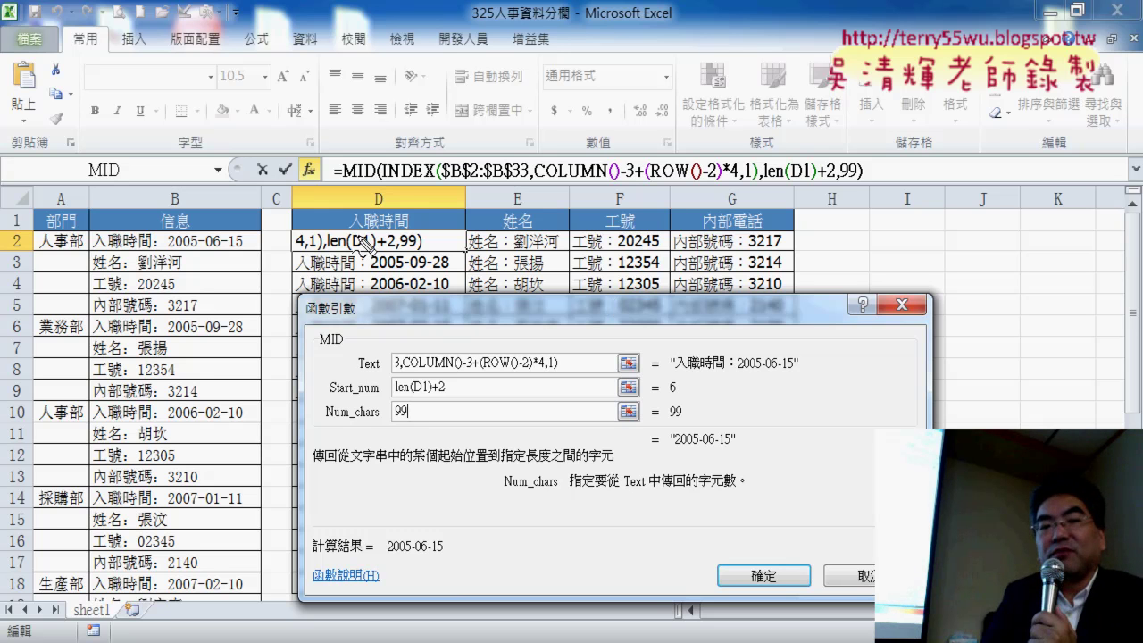
drag(377, 235, 404, 234)
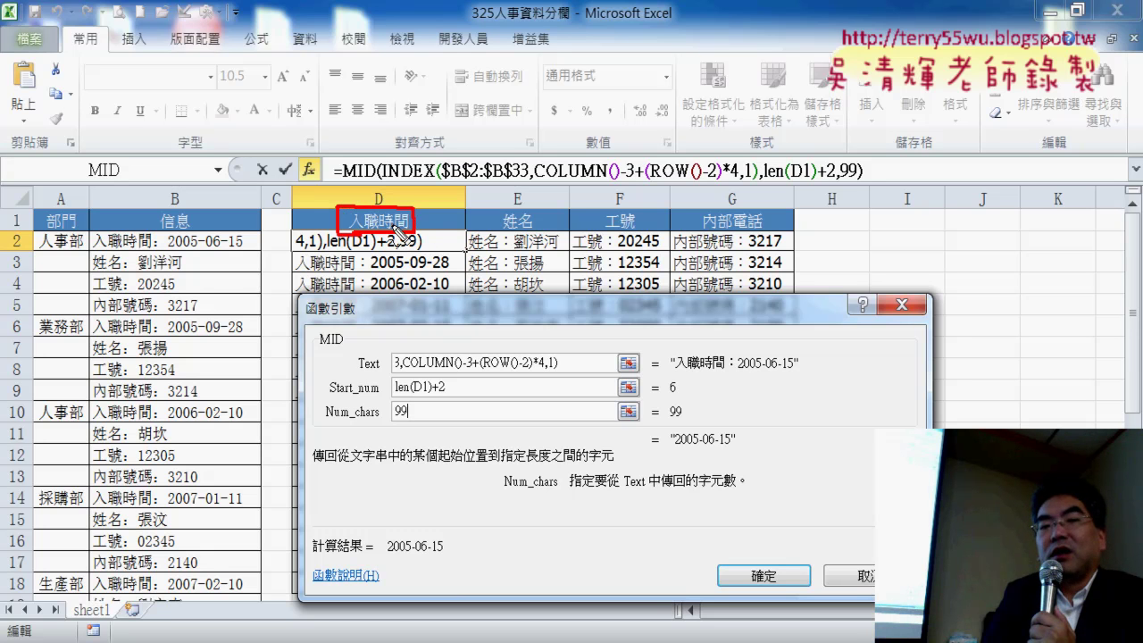
mouse_move(419, 223)
mouse_down()
mouse_move(478, 219)
mouse_move(462, 241)
mouse_up()
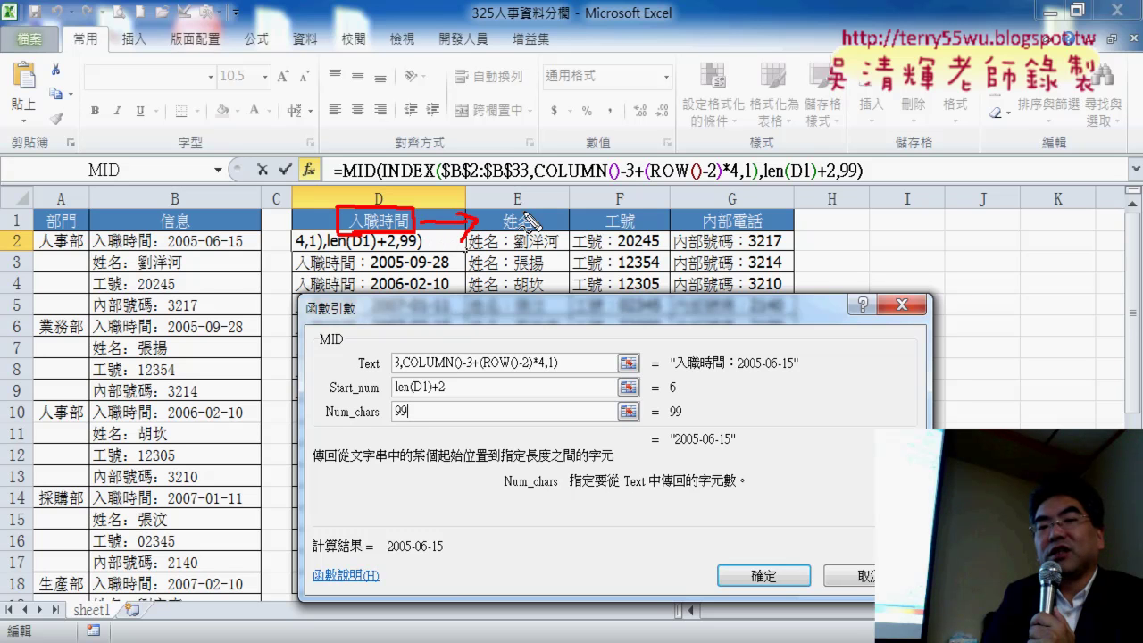
mouse_move(522, 215)
mouse_down()
mouse_move(526, 198)
mouse_move(519, 213)
mouse_up()
drag(621, 209, 617, 189)
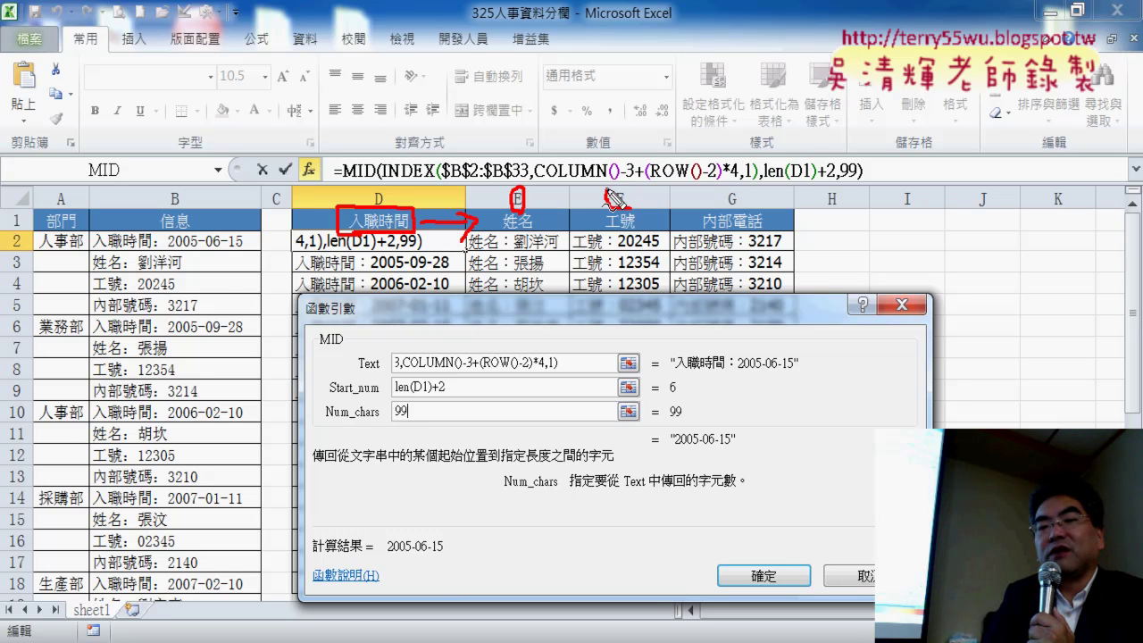
drag(719, 209, 746, 211)
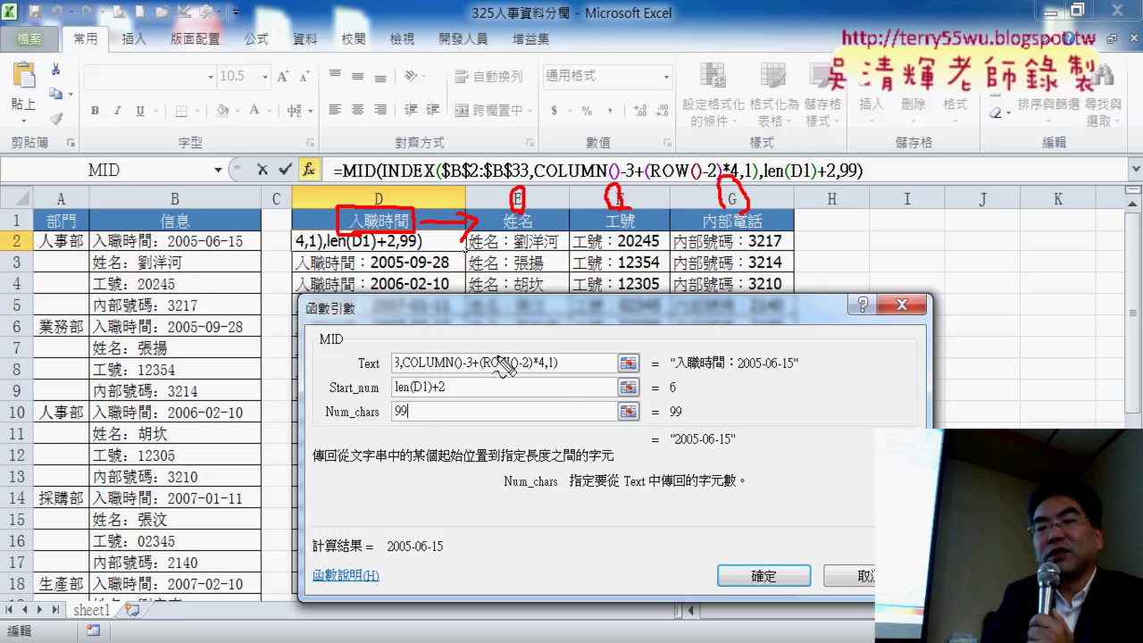
mouse_move(413, 412)
mouse_down()
mouse_move(435, 407)
mouse_move(414, 394)
mouse_move(430, 392)
mouse_up()
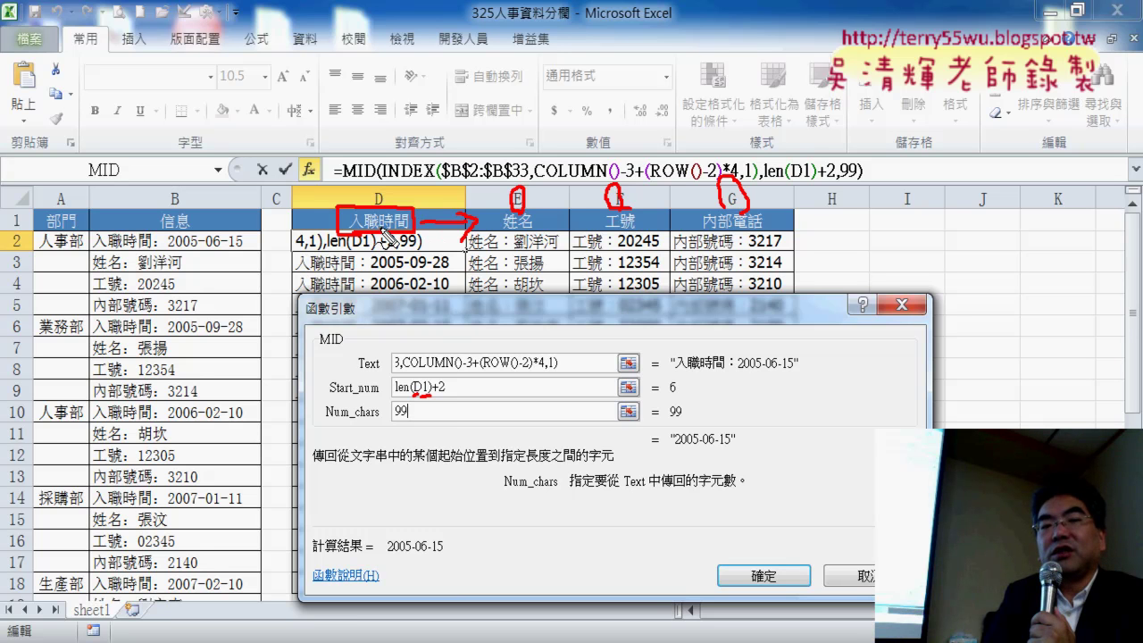
drag(31, 212, 27, 216)
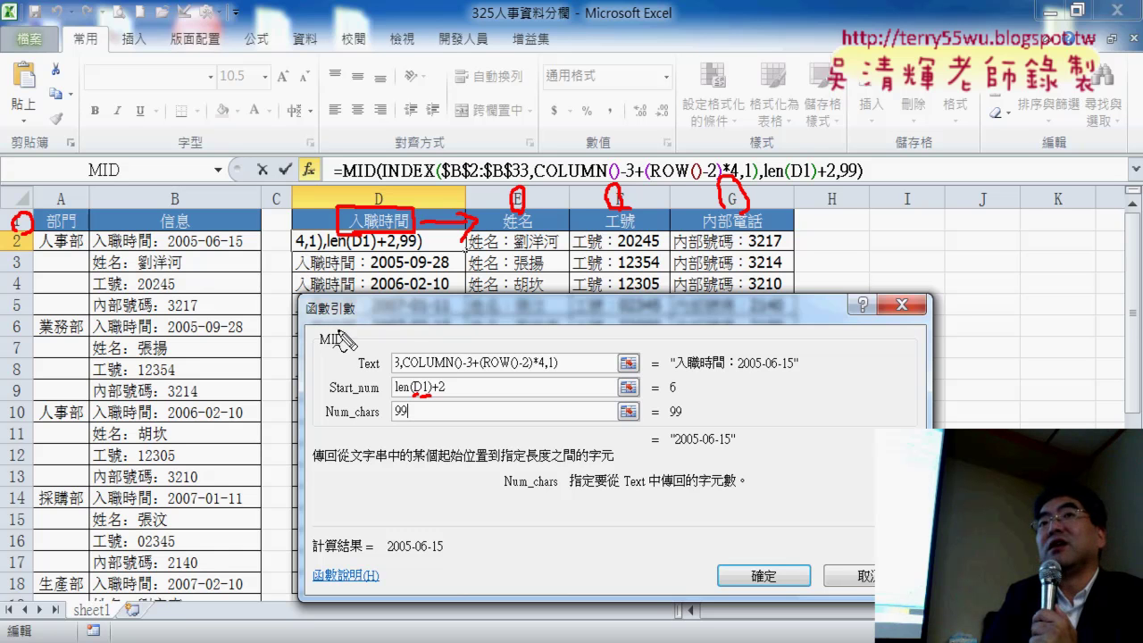
drag(397, 262, 382, 239)
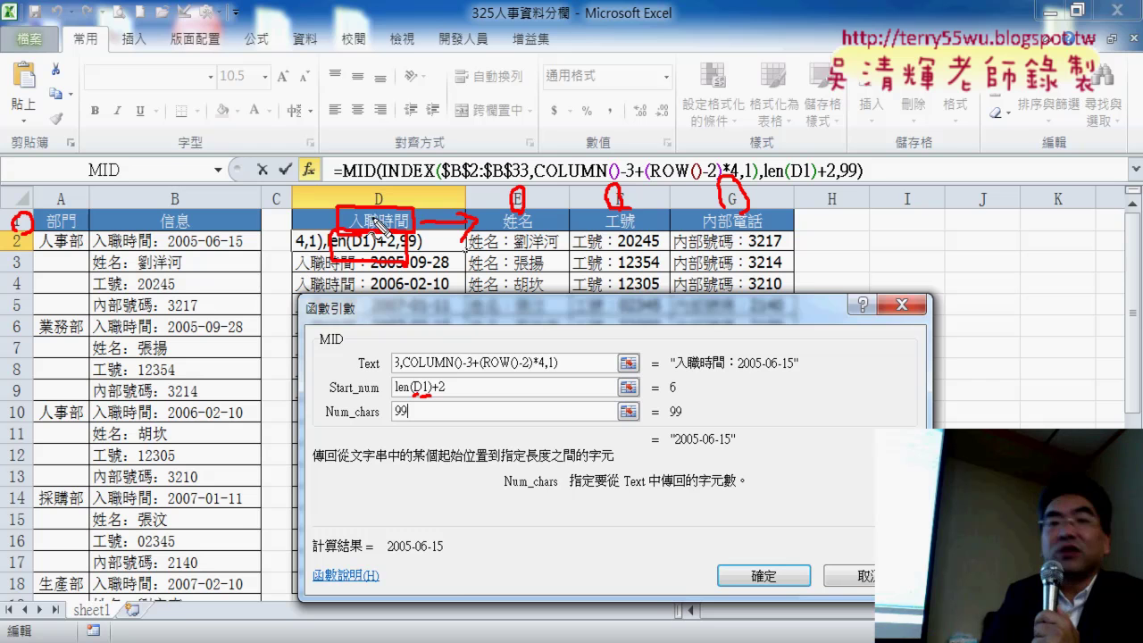
key(Escape)
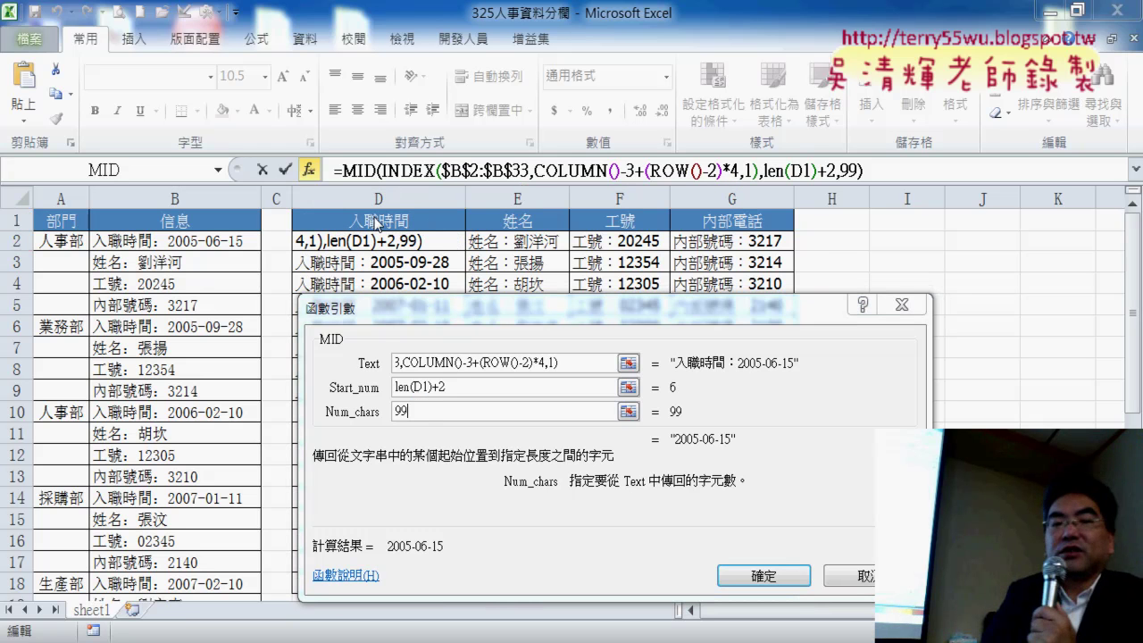
Change Start_num to len(D$1)+2, fill the MID formula across D2:G9, then undo it
click(421, 387)
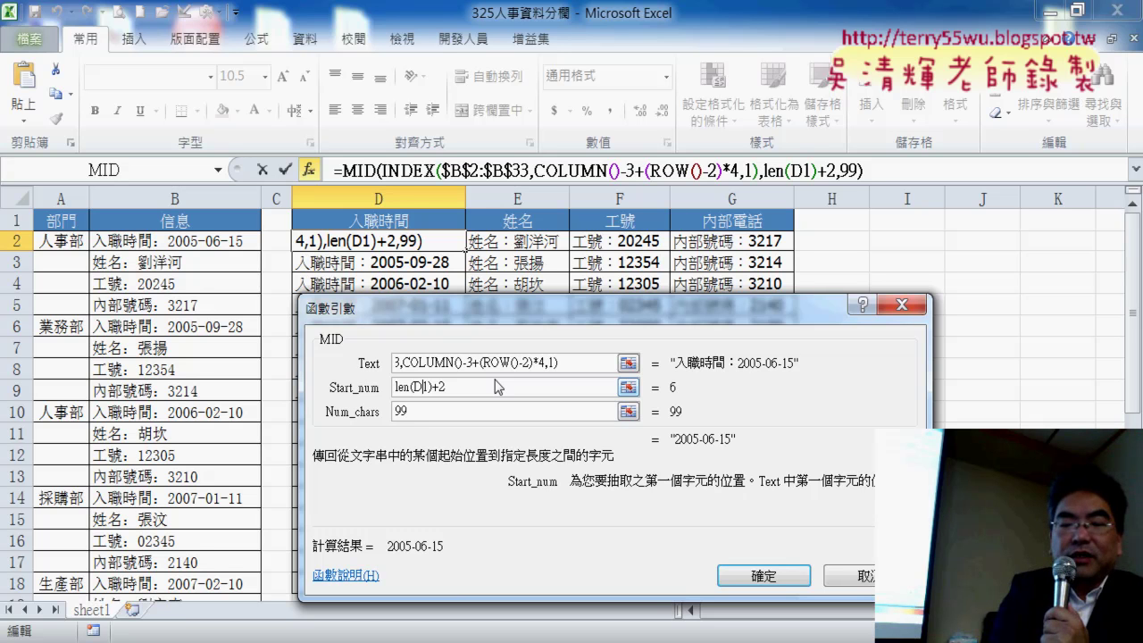
text($)
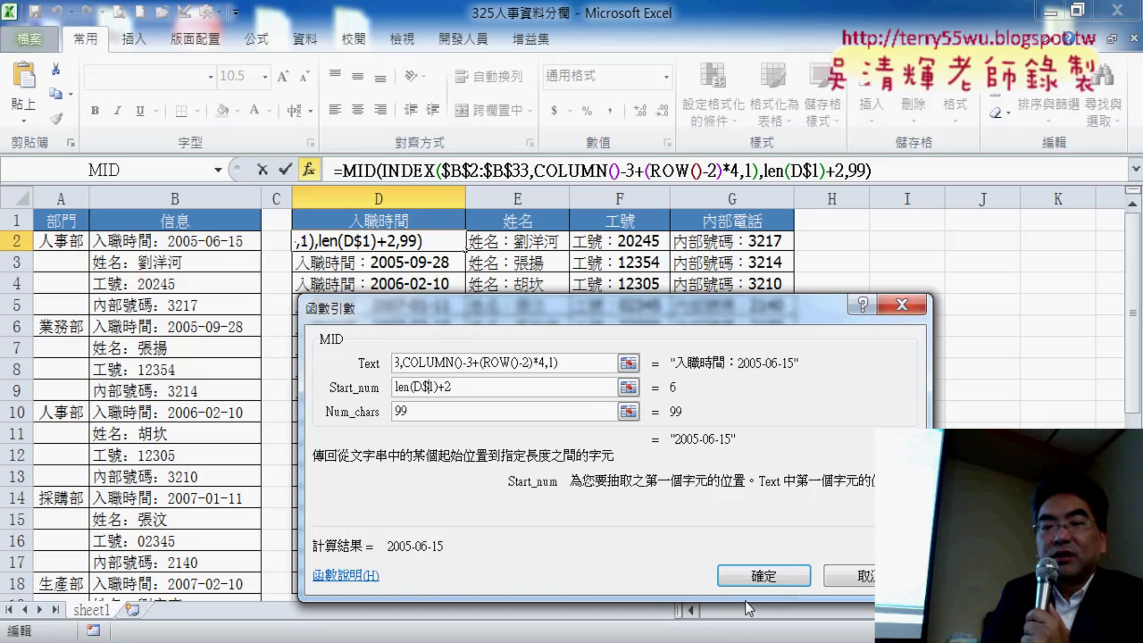
click(764, 575)
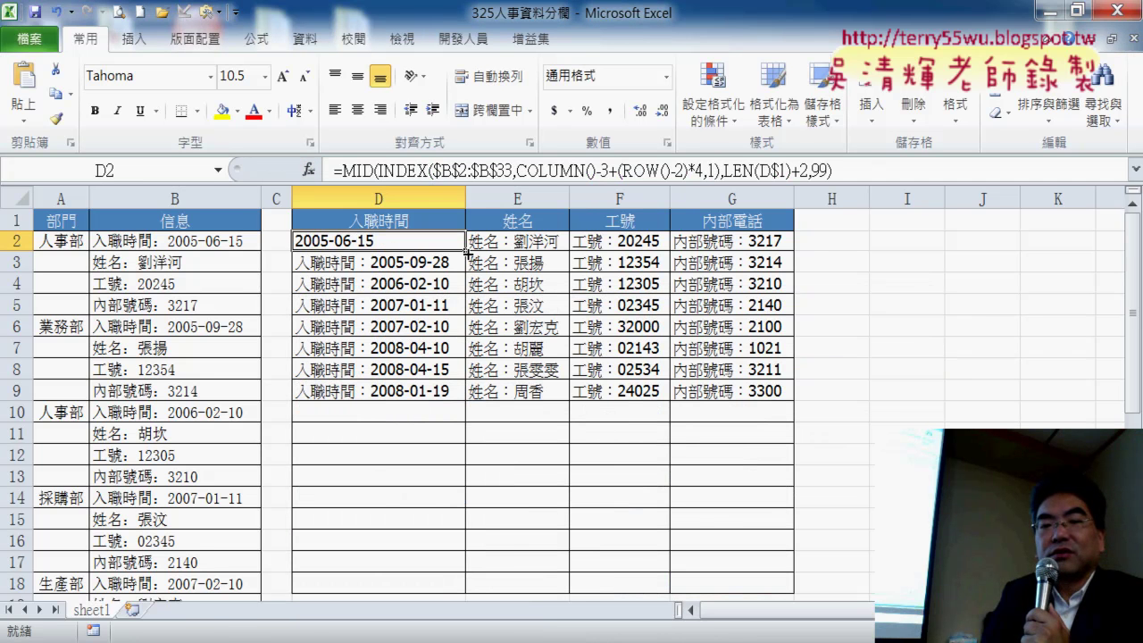
mouse_move(466, 255)
mouse_down()
mouse_move(793, 251)
mouse_move(795, 399)
mouse_up()
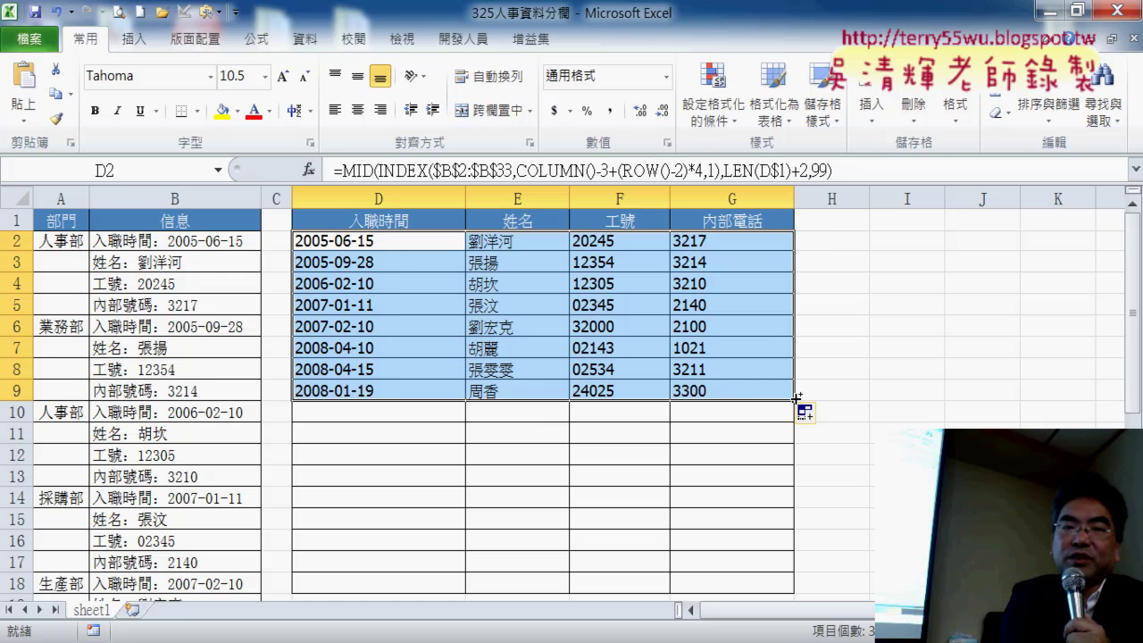
key(ctrl+z)
key(ctrl+z)
key(ctrl+z)
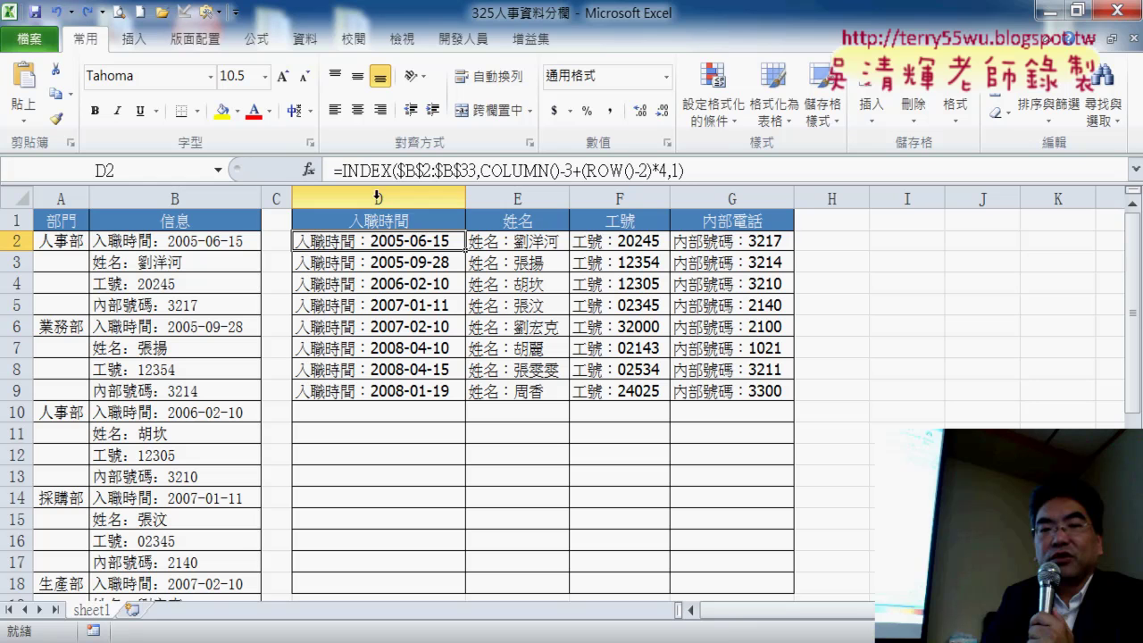
Cut the INDEX part from D2's formula, leaving just the equals sign
click(336, 170)
shift+click(729, 170)
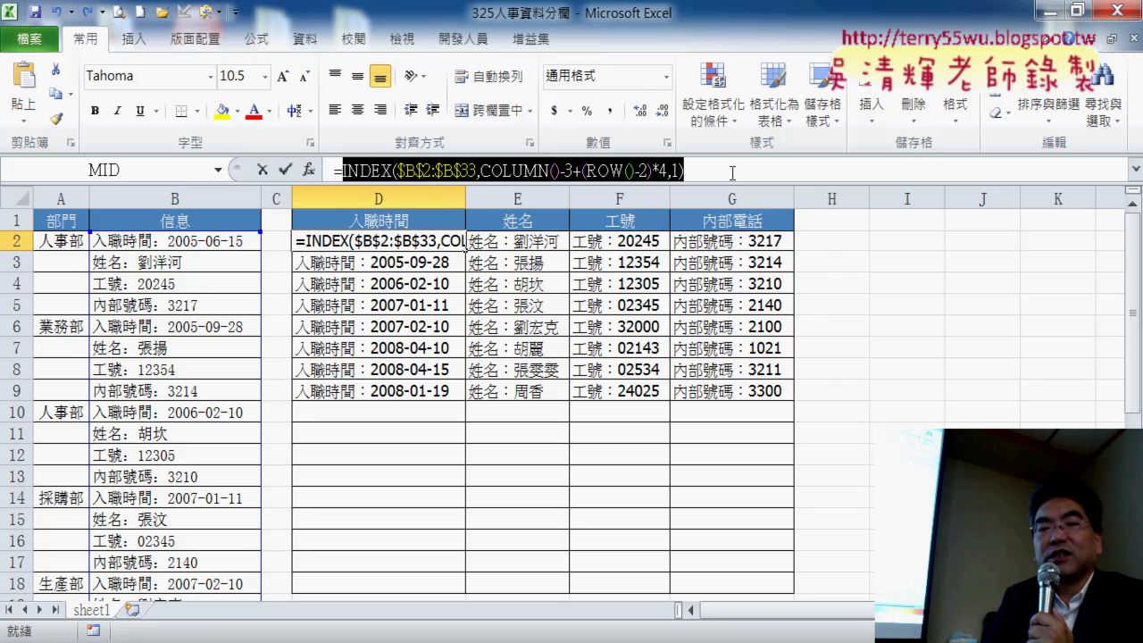
right_click(724, 172)
click(754, 182)
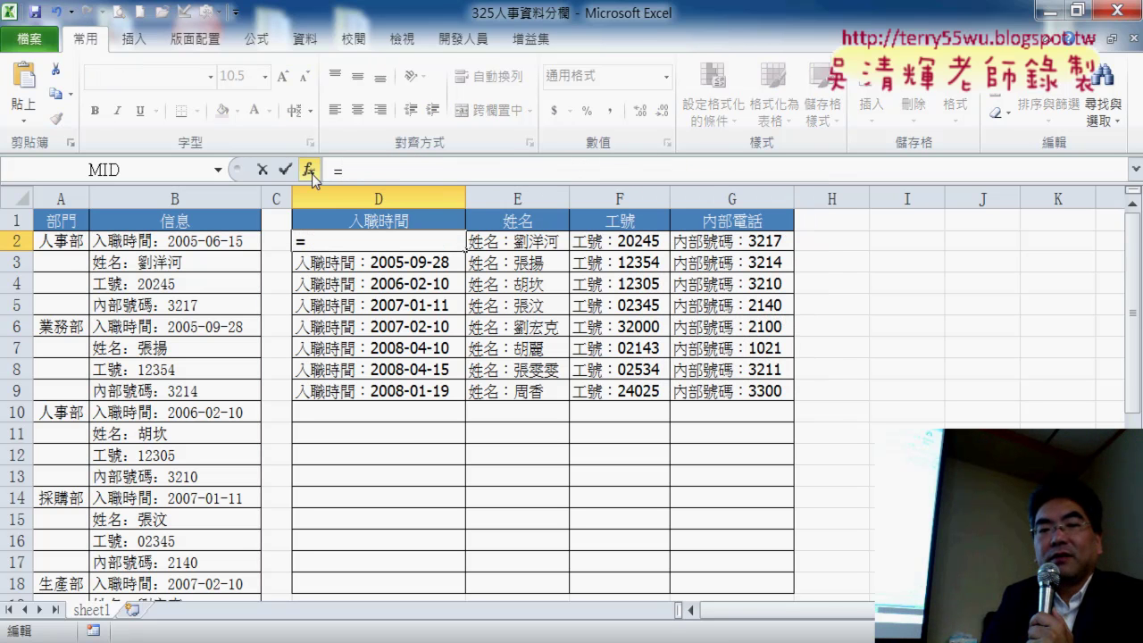
Insert an empty REPLACE function from the Text category
click(309, 170)
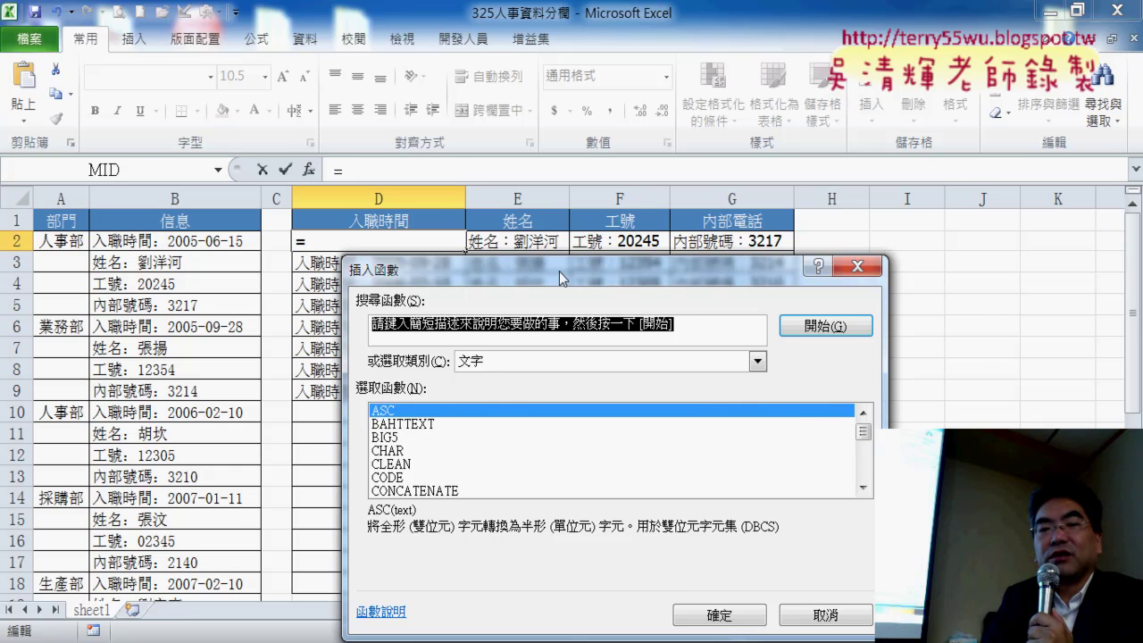
drag(558, 272, 635, 94)
drag(941, 263, 942, 287)
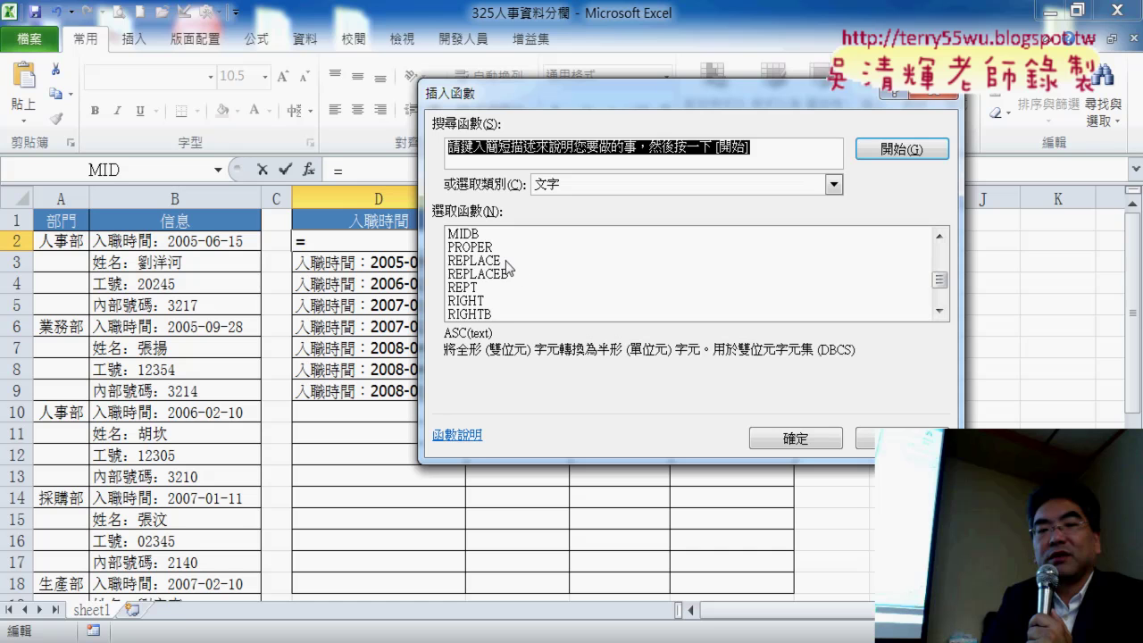
click(508, 260)
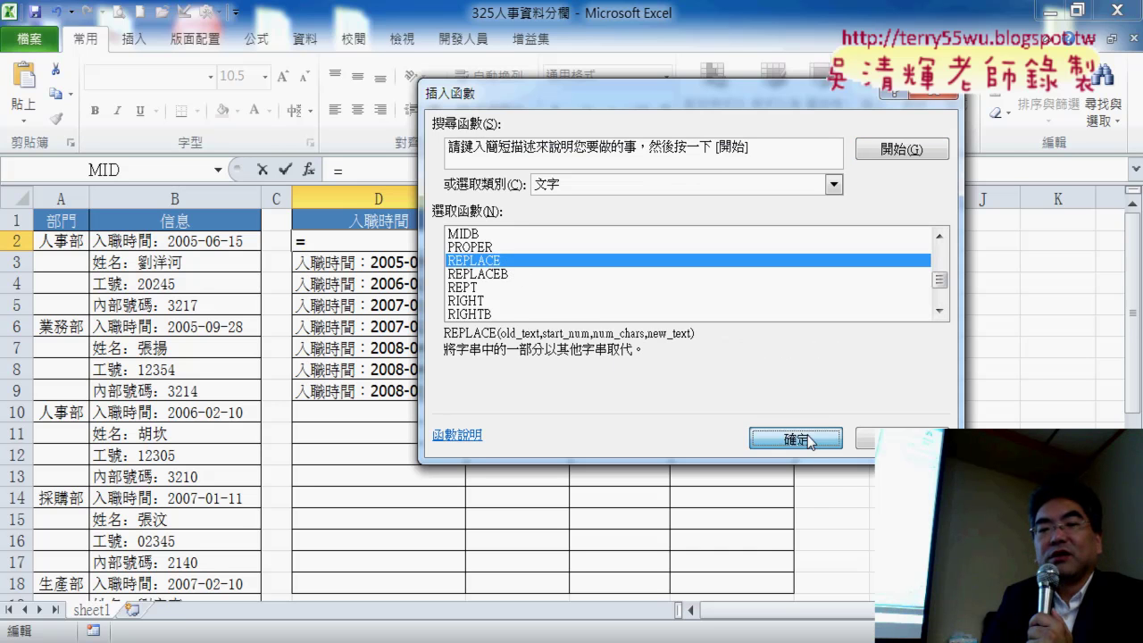
click(759, 437)
drag(690, 132, 813, 136)
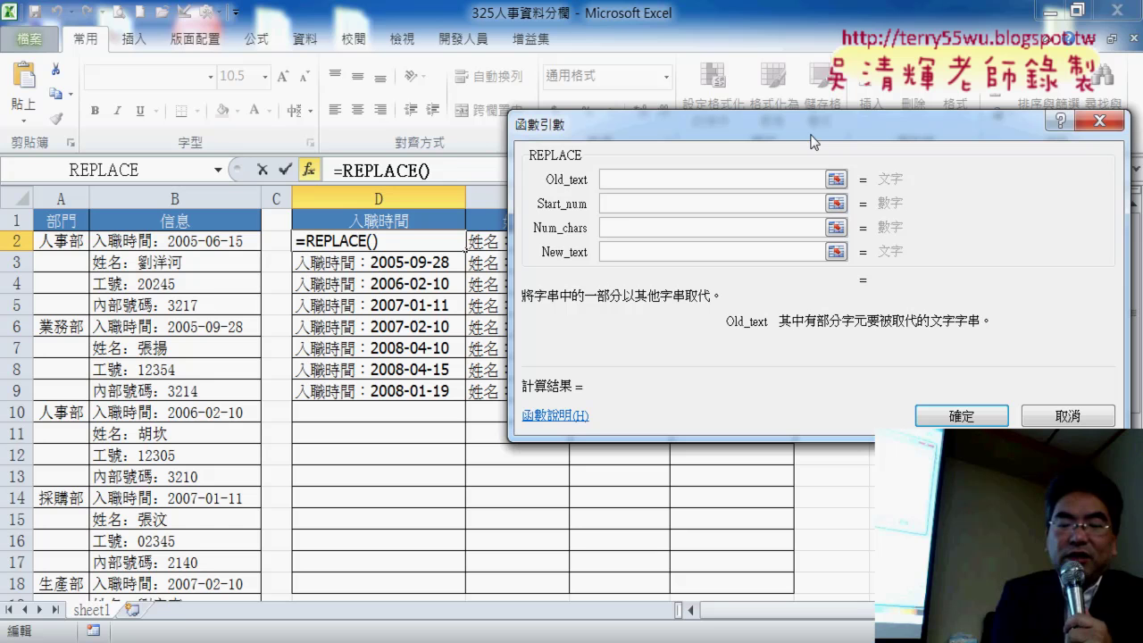
Paste the INDEX expression as REPLACE's Old_text and set Start_num to 1
key(ctrl+v)
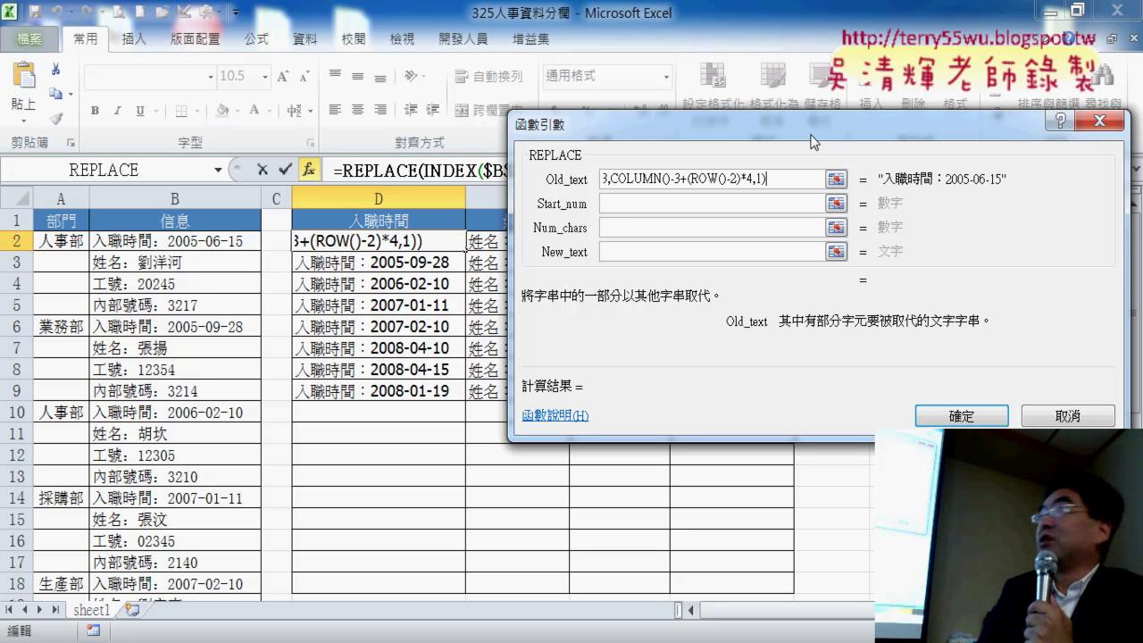
click(631, 207)
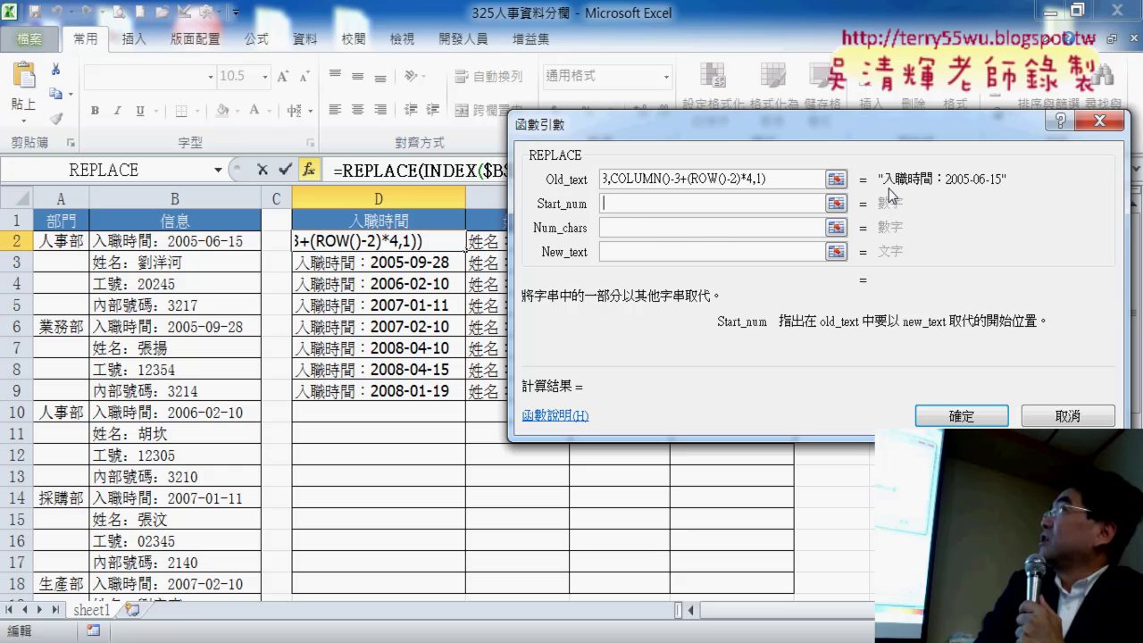
text(1)
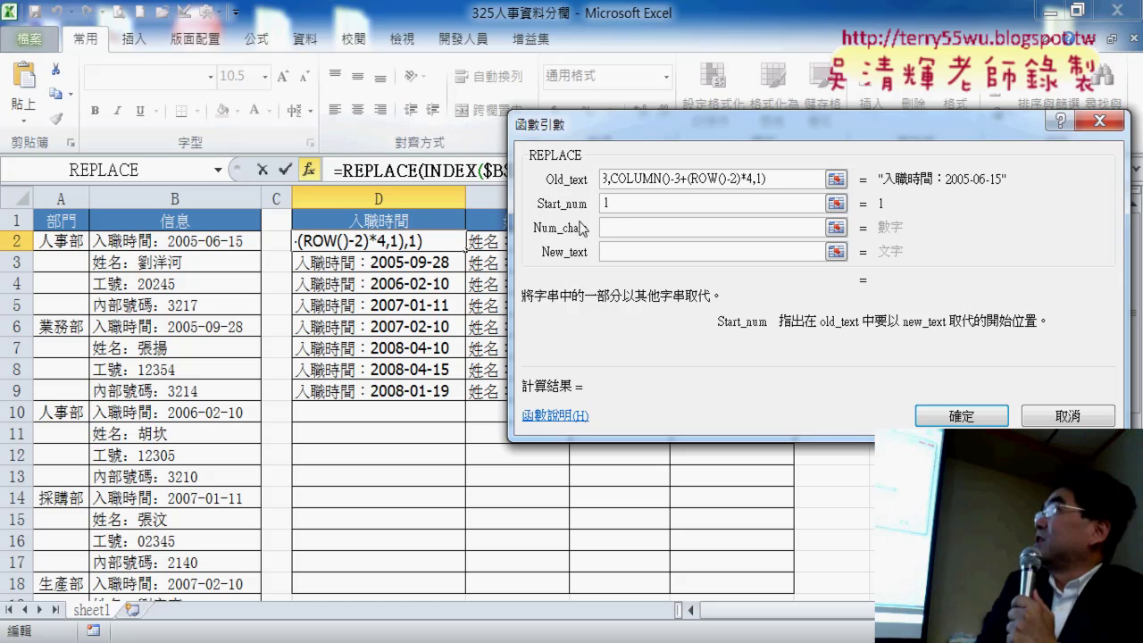
click(621, 230)
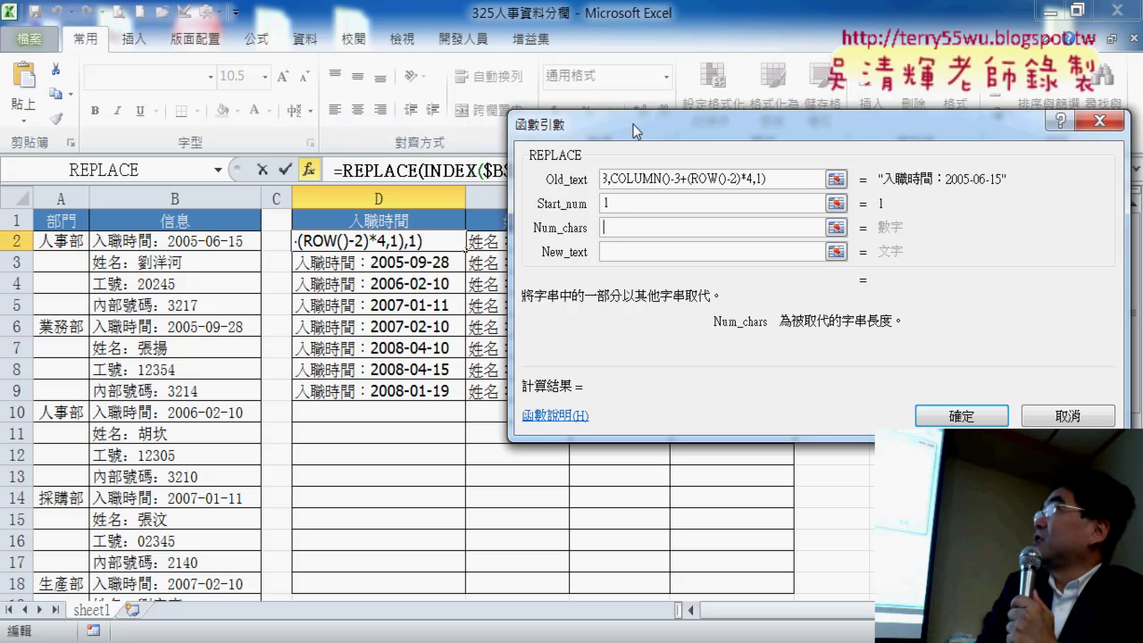
drag(633, 124, 575, 258)
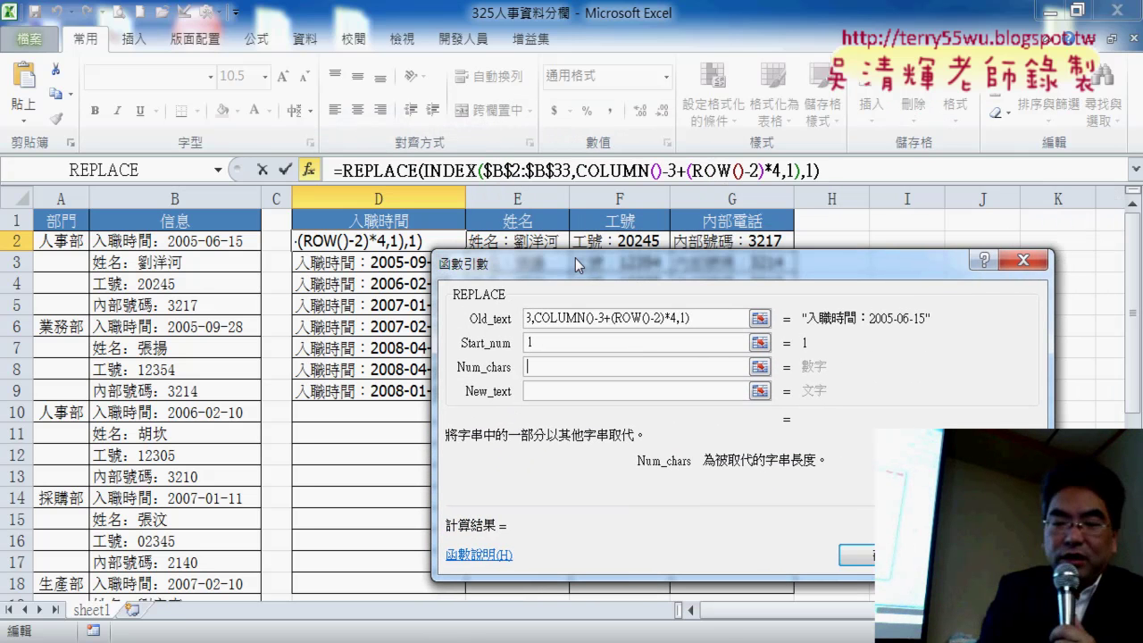
Set REPLACE's Num_chars to len(D1)+1, evaluating to 5
text(len)
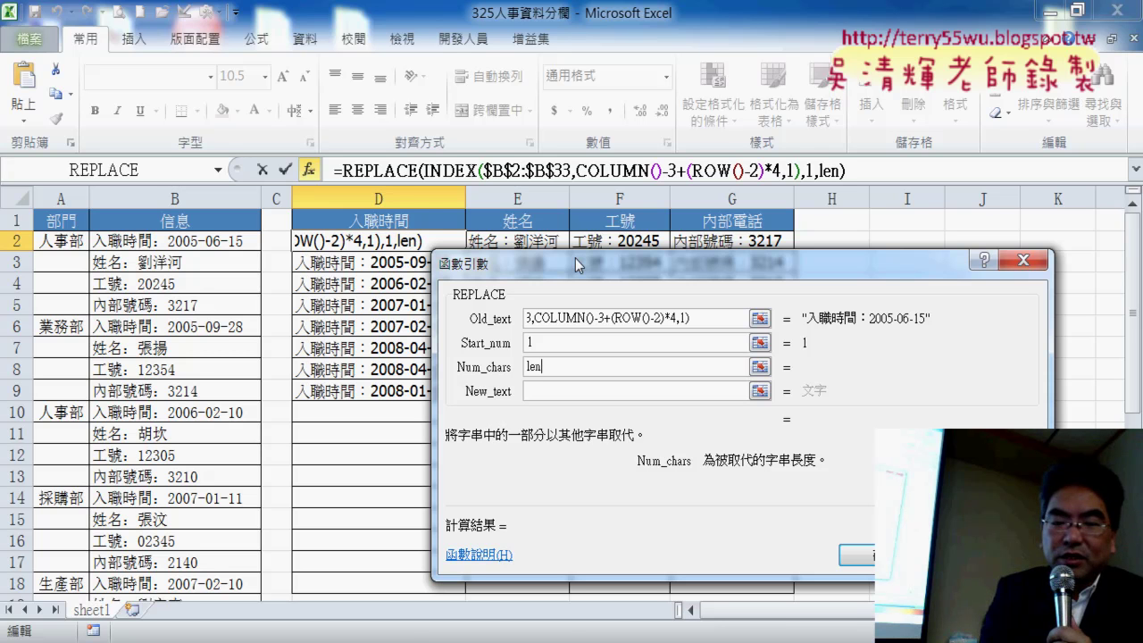
text(()
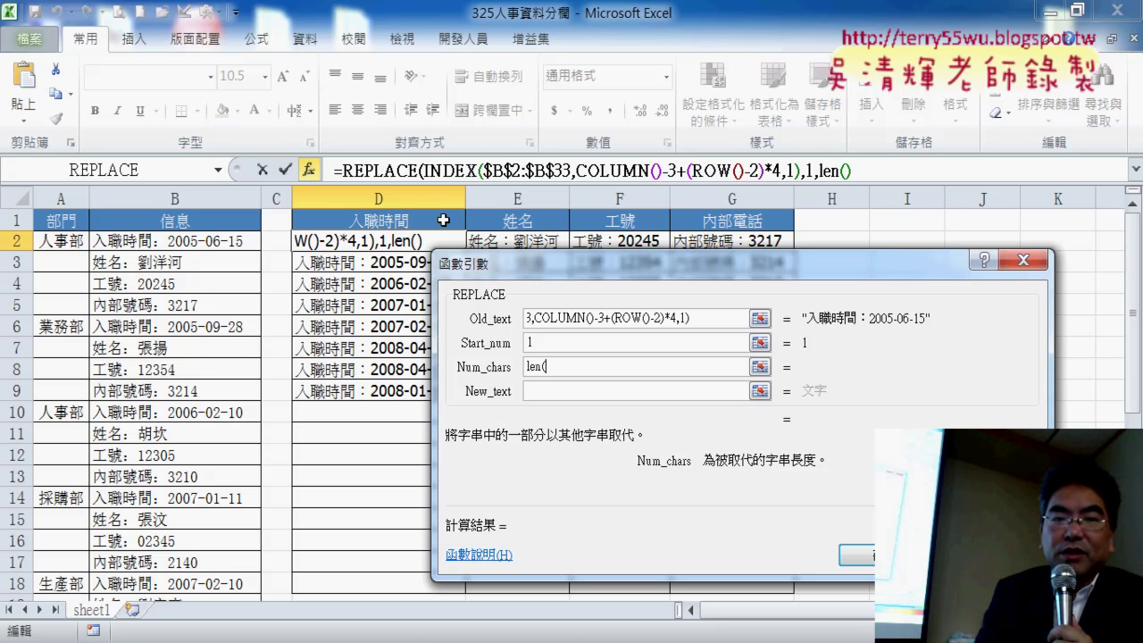
click(443, 220)
text())
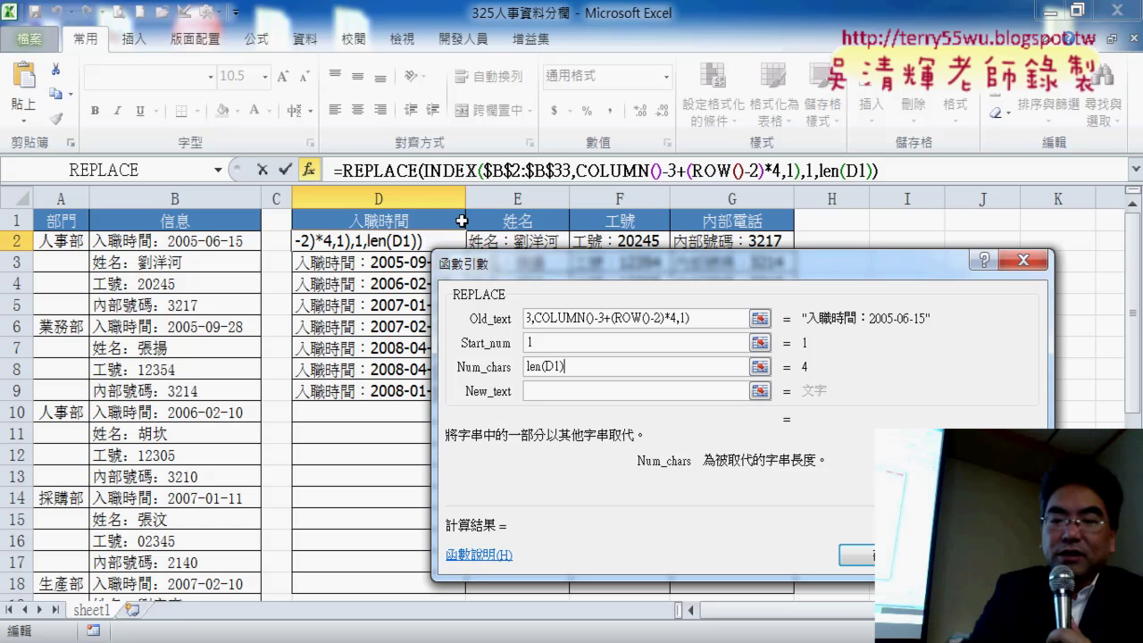
text(+)
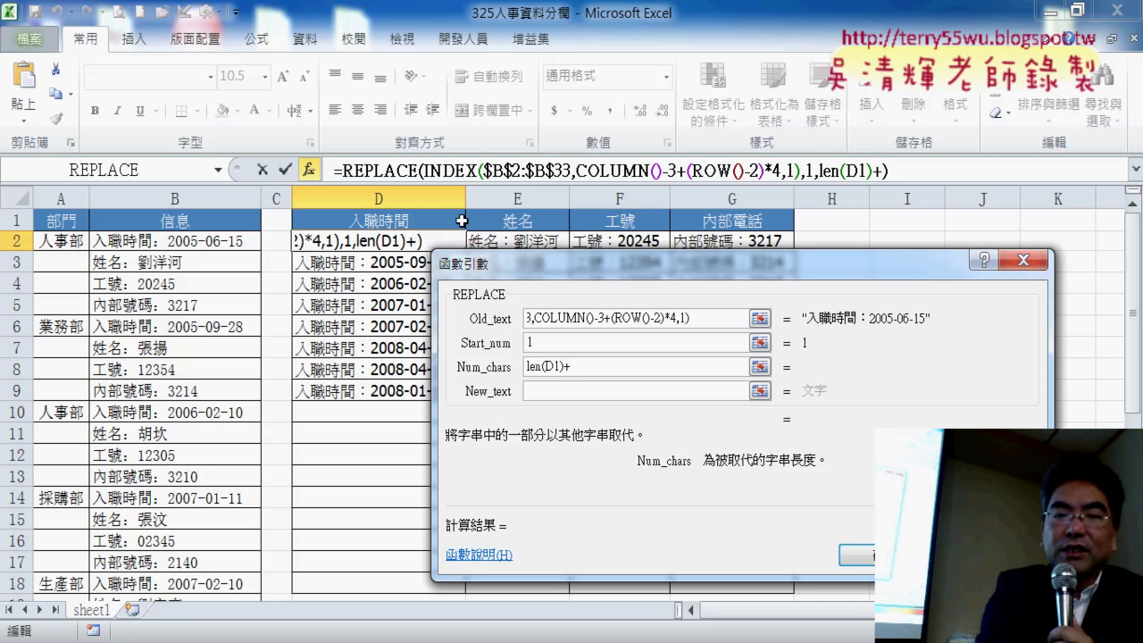
text(1)
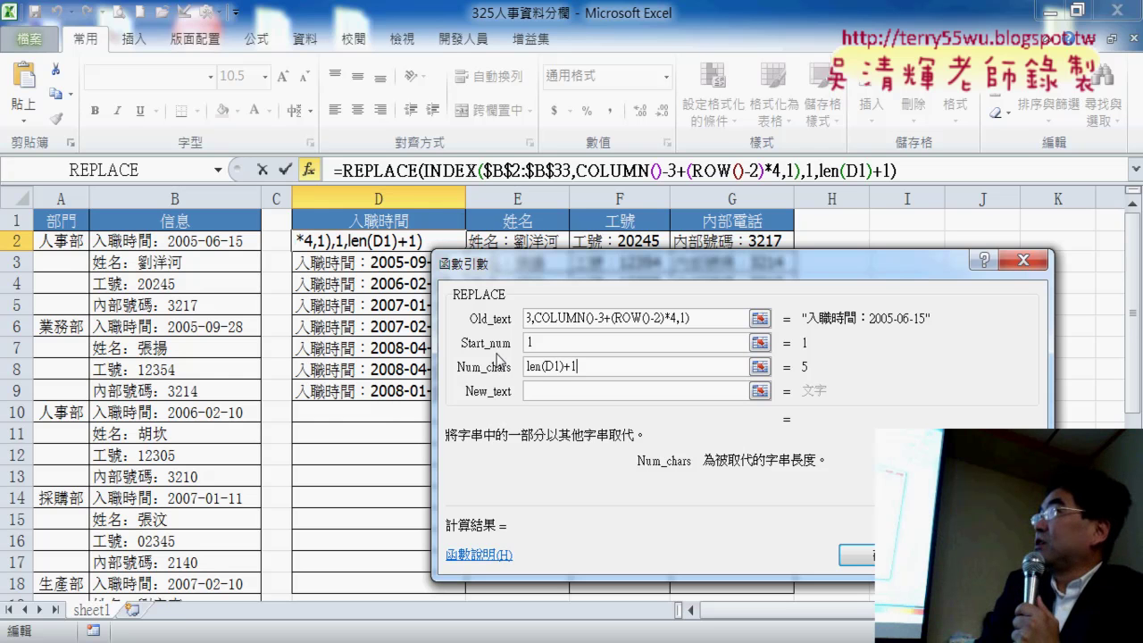
click(541, 390)
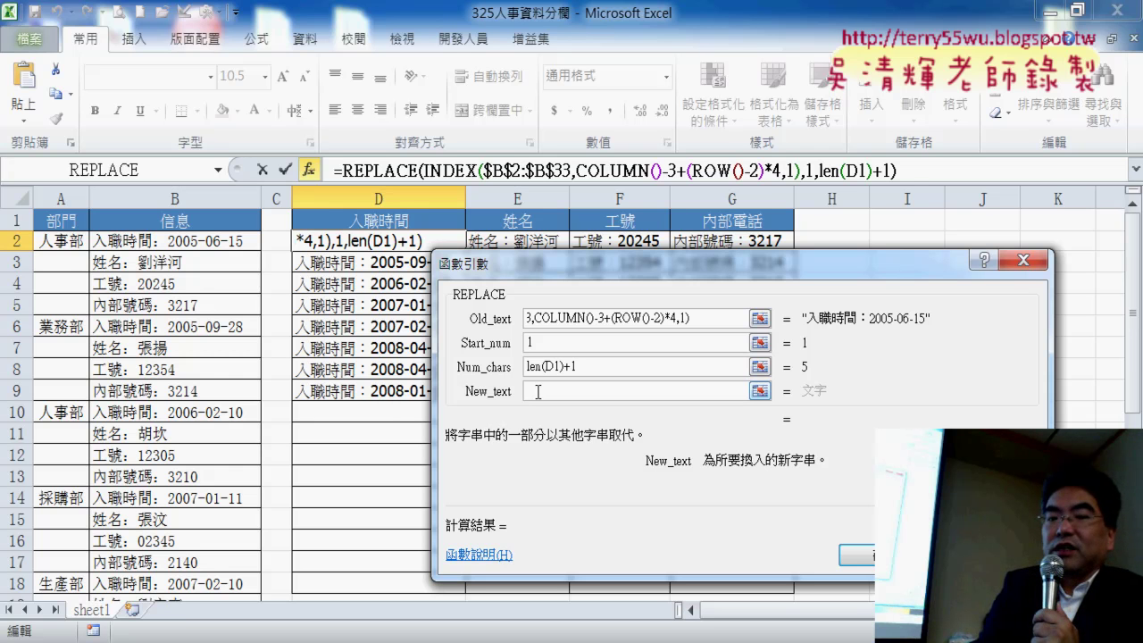
Enter an empty string "" as New_text so D2 previews 2005-06-15
text("")
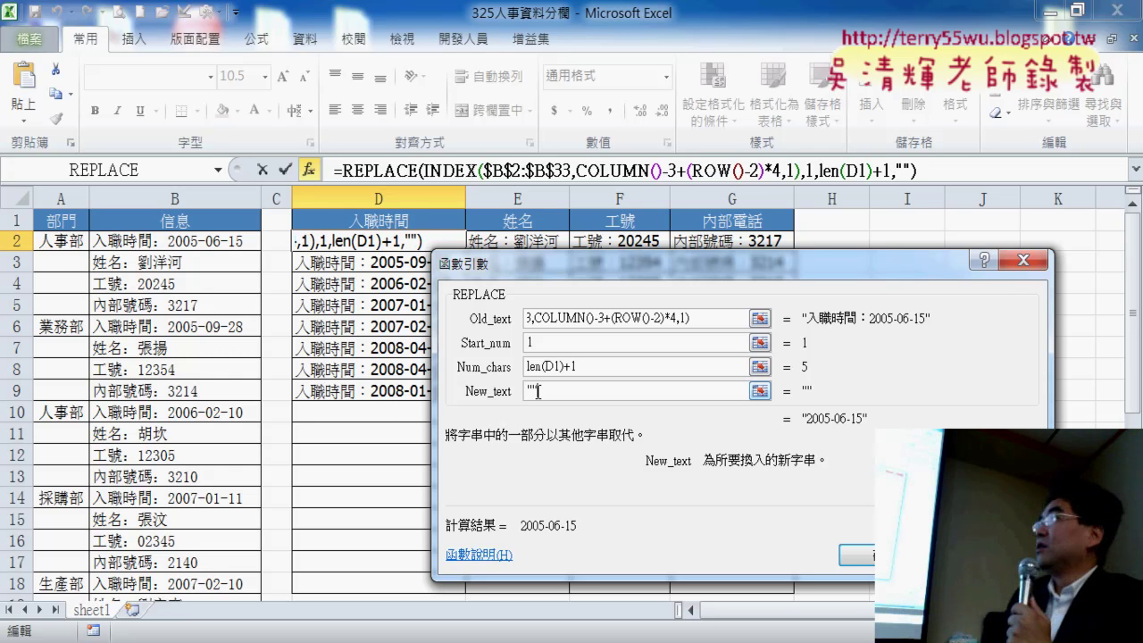
click(492, 384)
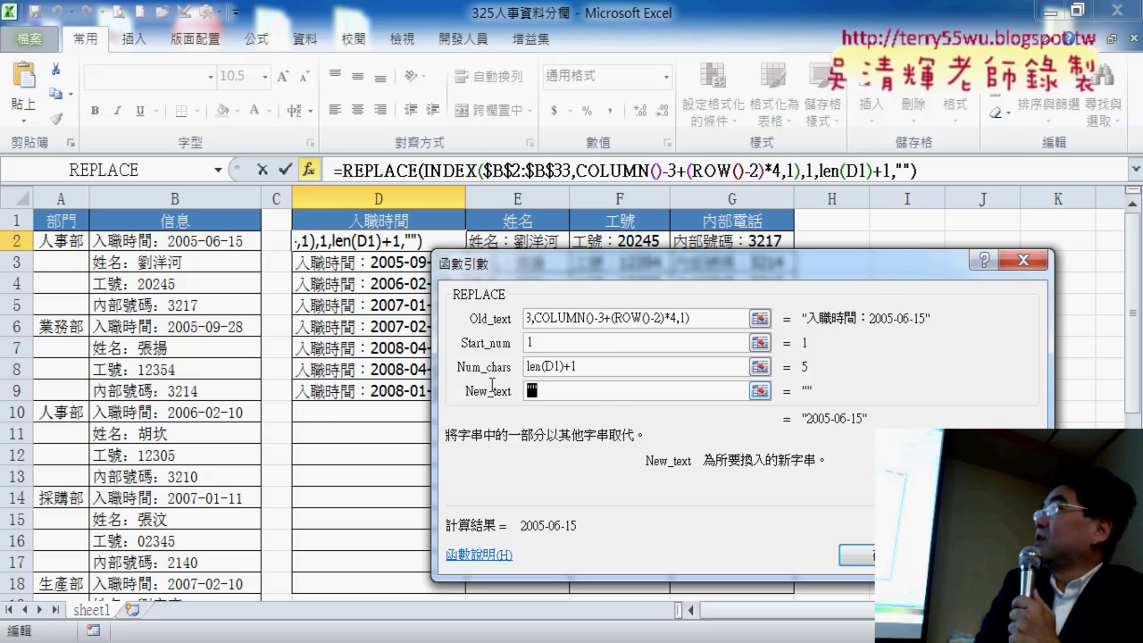